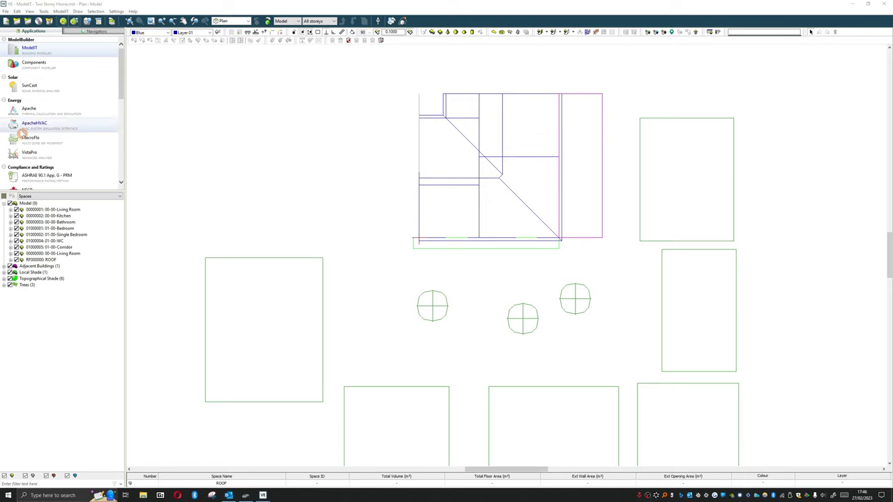
Step: Switch to the Apache thermal simulation application
left_click(57, 131)
left_click(42, 114)
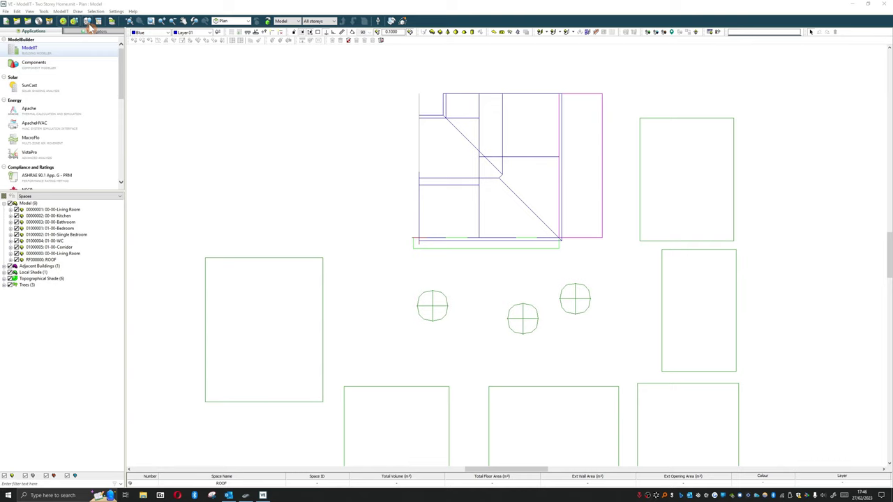
left_click(76, 109)
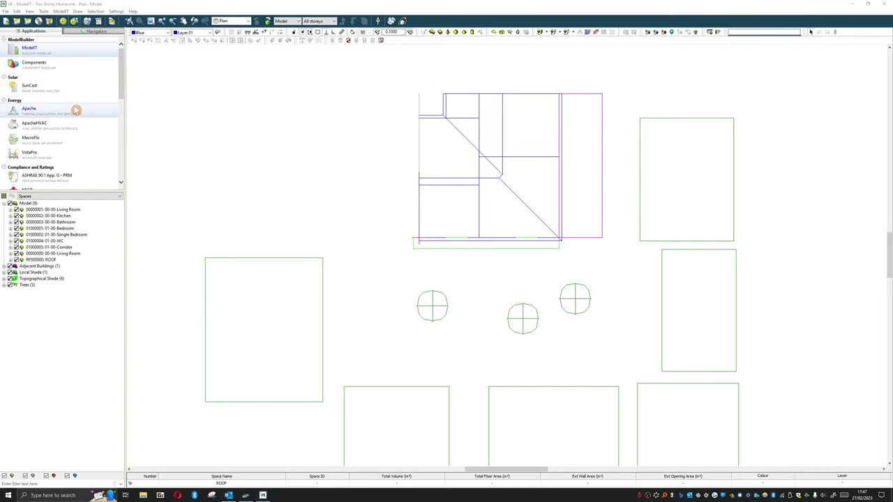
left_click(76, 110)
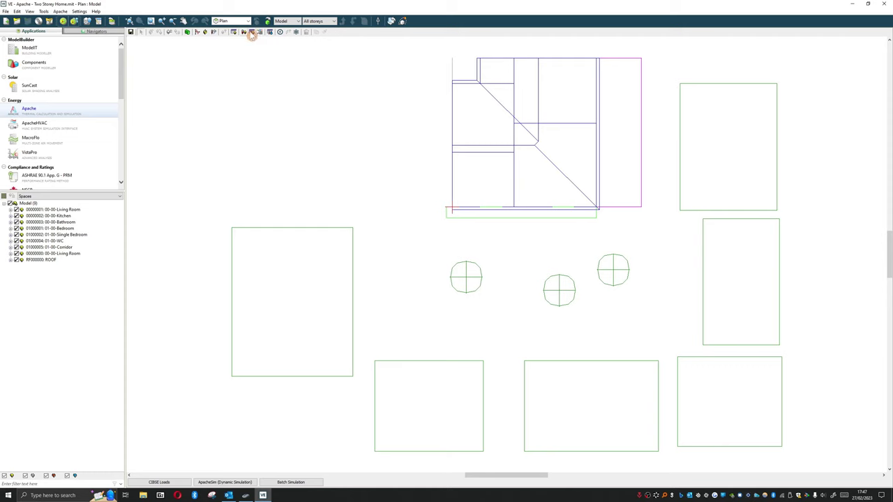
Step: Look at the Tabular Apache Systems view, close it, and move to ApacheHVAC
left_click(253, 33)
left_click_drag(563, 339, 452, 222)
left_click(748, 216)
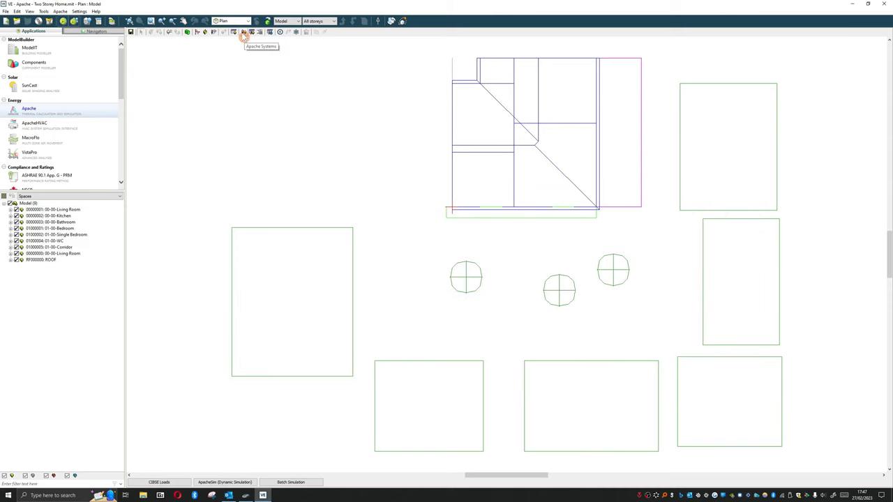
left_click(74, 130)
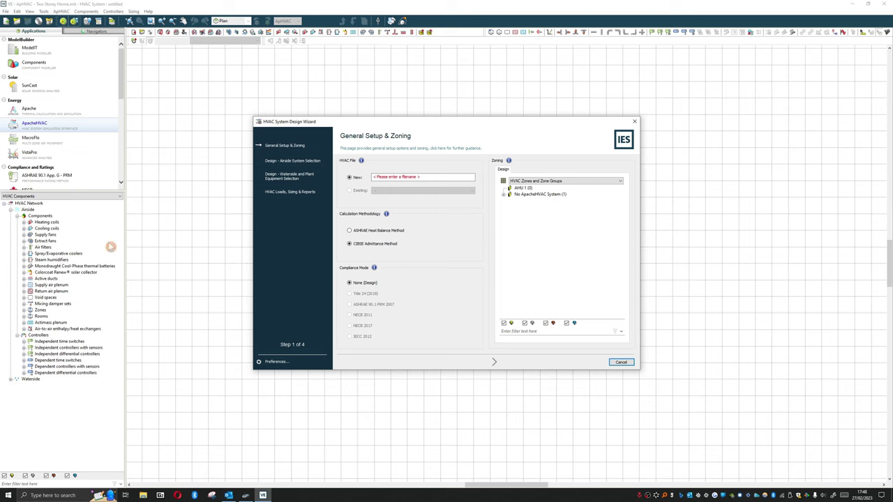
Step: Close the HVAC System Design Wizard to reveal the empty ApacheHVAC canvas
left_click(633, 122)
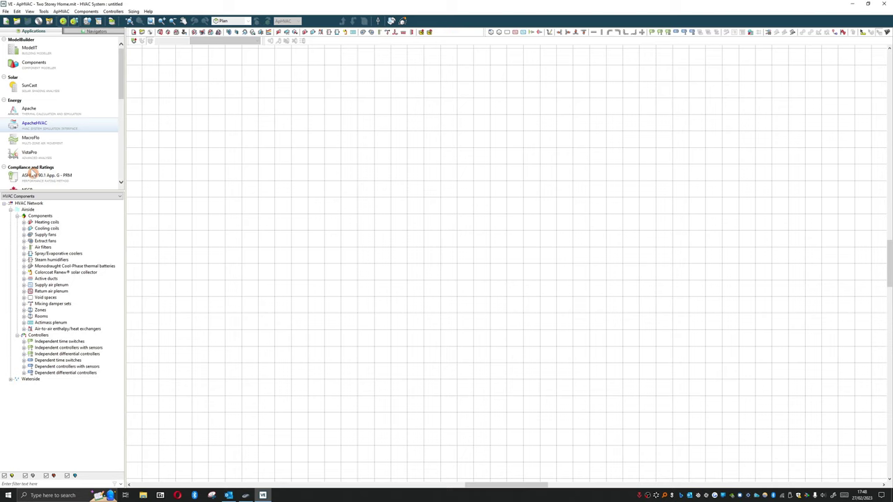
Step: Return to Apache and open the Apache Systems dialog, moving it to the left
left_click(49, 108)
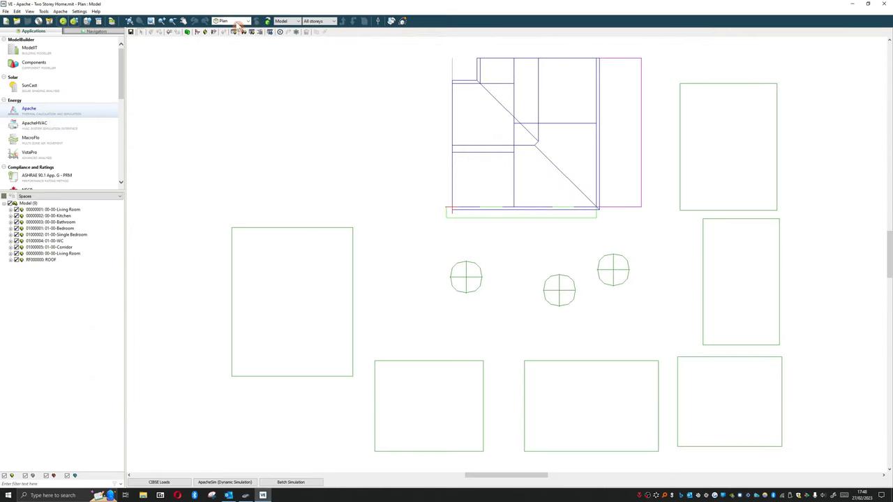
left_click(246, 34)
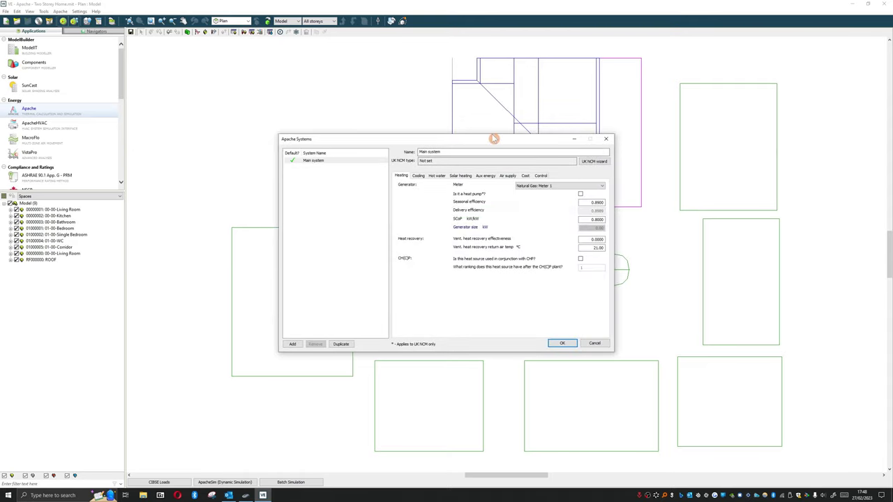
left_click_drag(494, 137, 441, 139)
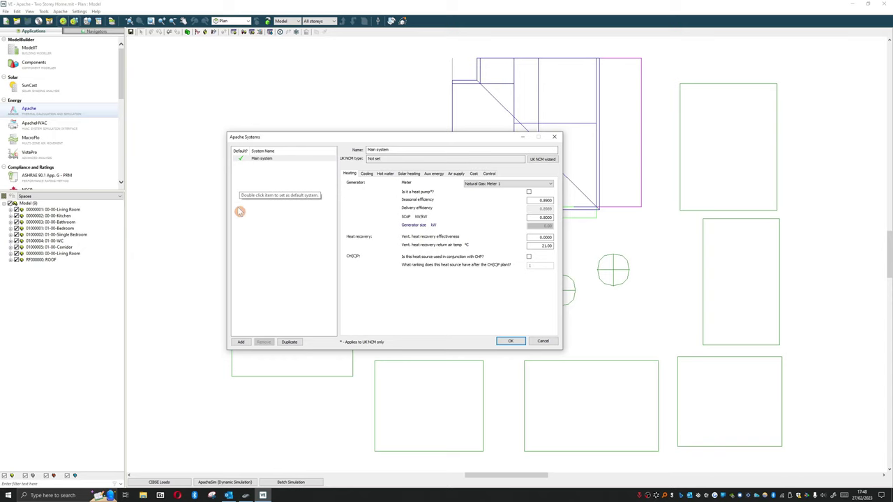
left_click_drag(329, 135, 261, 131)
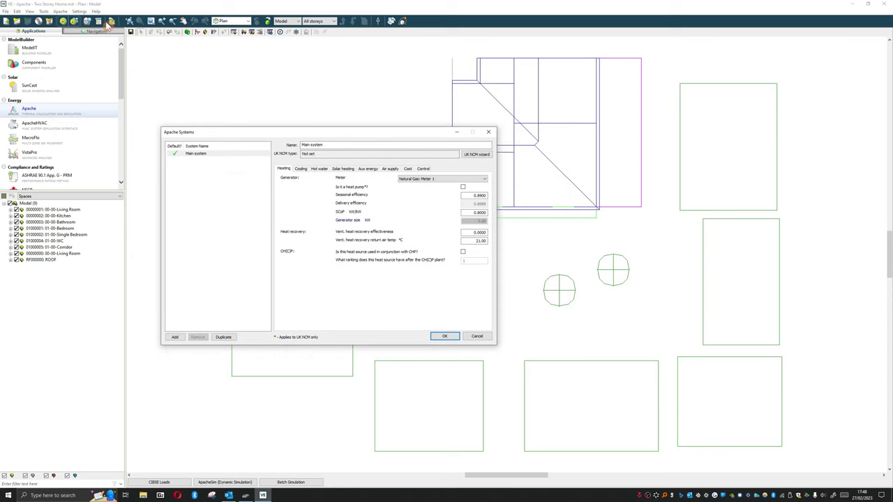
left_click(434, 135)
left_click_drag(365, 135, 361, 130)
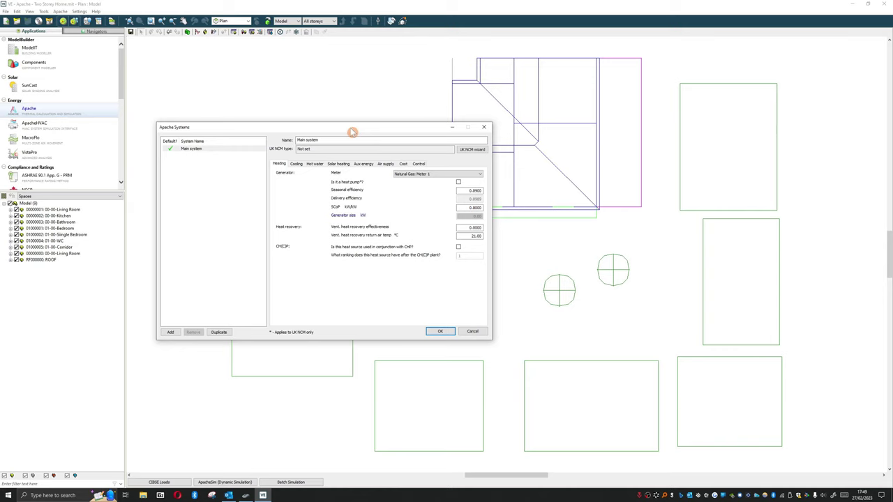
Step: Rename the Main system to 'Boiler'
left_click(296, 141)
left_click_drag(320, 140, 279, 147)
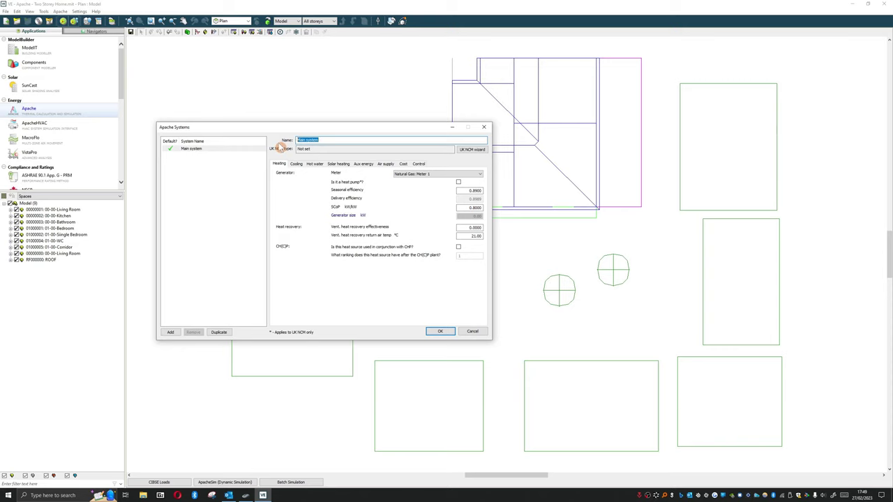
type("b")
type("Boiler")
double_click(474, 191)
left_click(300, 141)
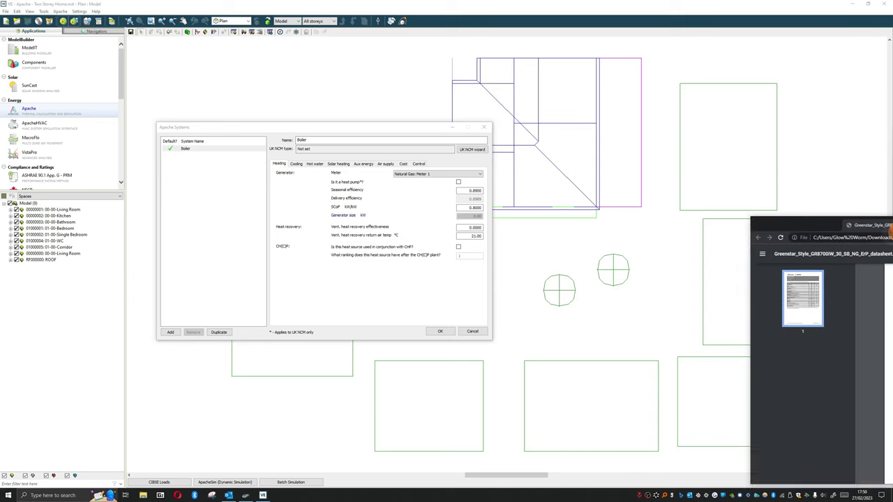
Step: Place the Greenstar boiler datasheet PDF beside the Apache Systems dialog
left_click_drag(859, 189, 597, 147)
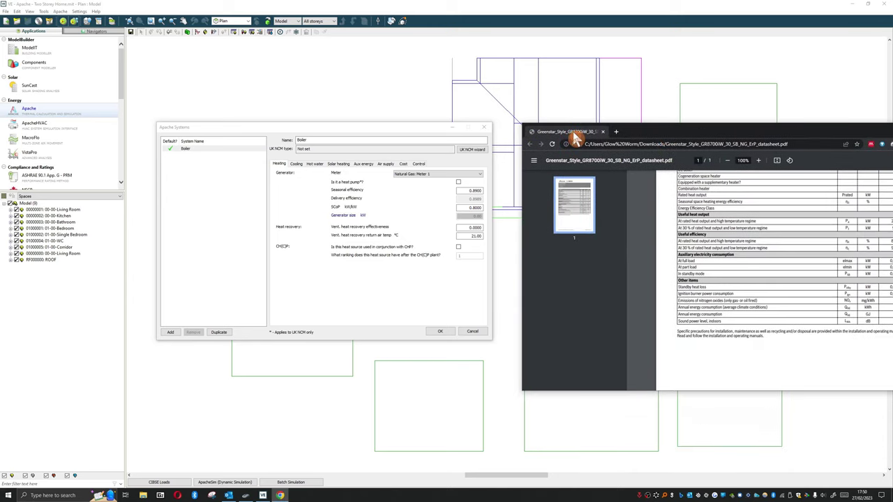
left_click_drag(573, 137, 562, 126)
left_click_drag(726, 120, 561, 139)
scroll(621, 221, "up", 3)
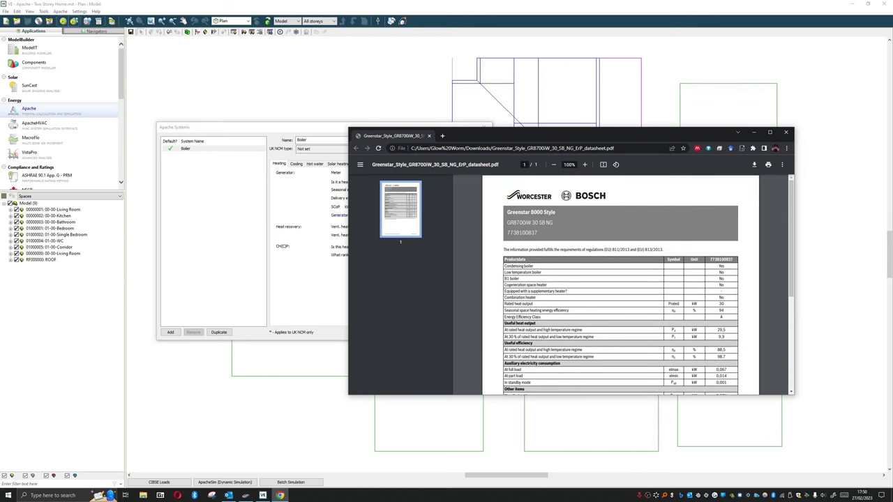
key("alt+Tab")
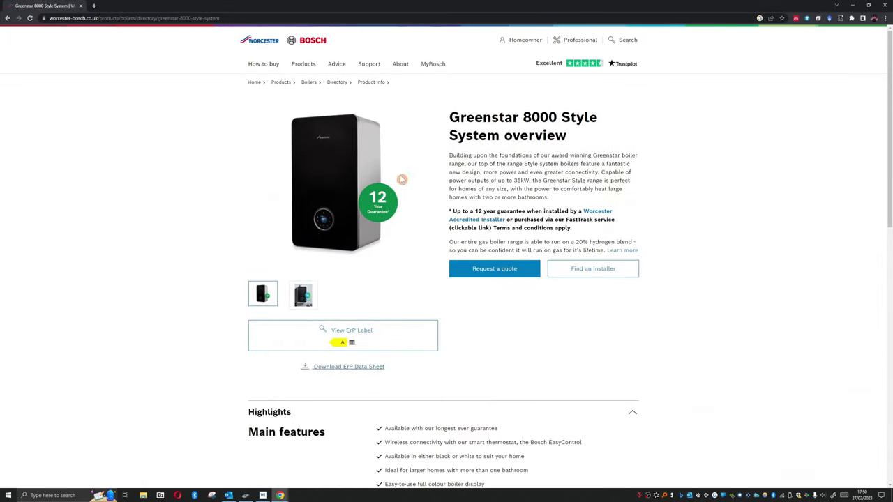
left_click(852, 5)
left_click_drag(583, 136, 741, 100)
left_click_drag(400, 133, 313, 144)
key("alt+Tab")
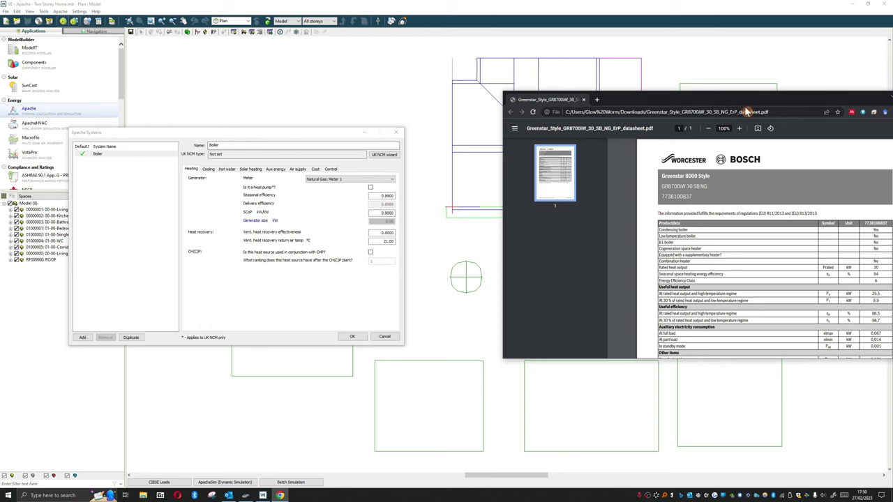
left_click_drag(729, 96, 641, 101)
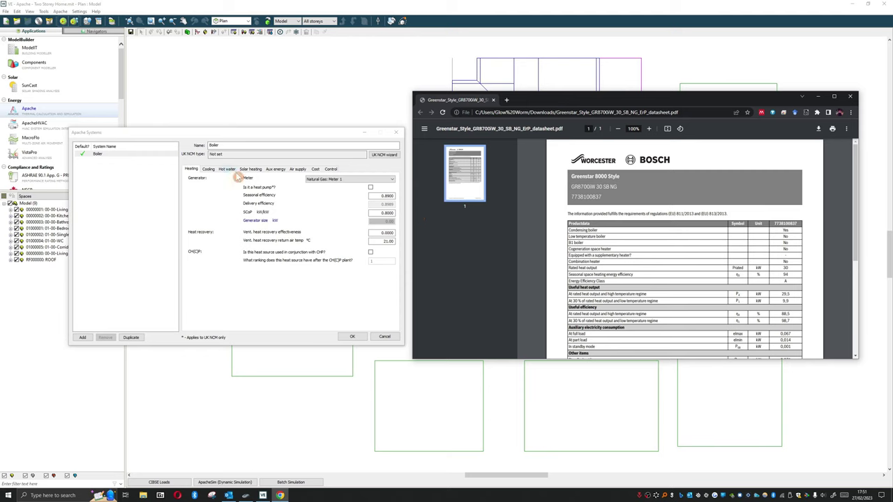
Step: Set the Boiler's seasonal efficiency to 0.94 from the datasheet's 94% figure
left_click(363, 204)
left_click_drag(576, 274, 709, 275)
left_click(784, 276)
left_click_drag(380, 196, 438, 205)
type("0.94")
key("alt+Tab")
scroll(606, 248, "down", 2)
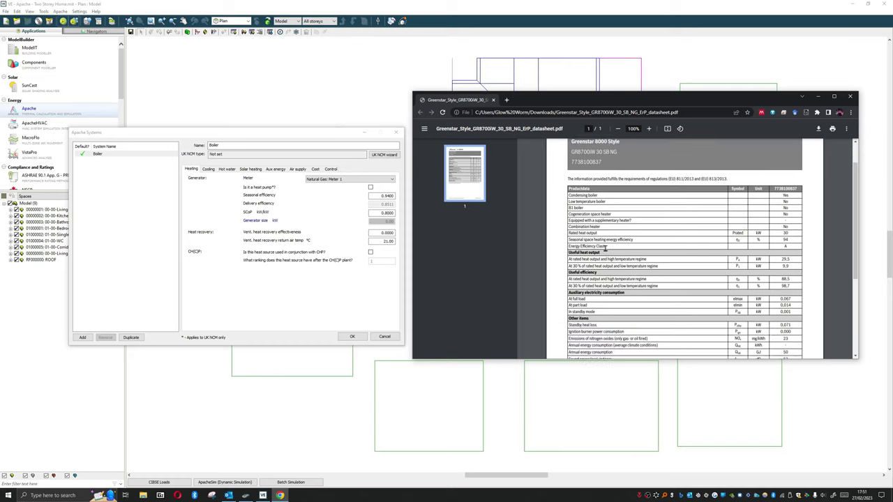
scroll(606, 248, "down", 2)
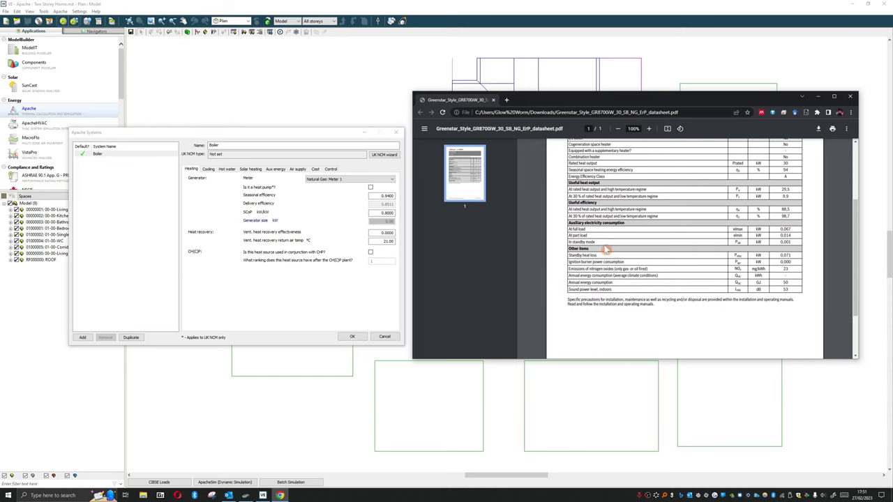
scroll(605, 249, "up", 1)
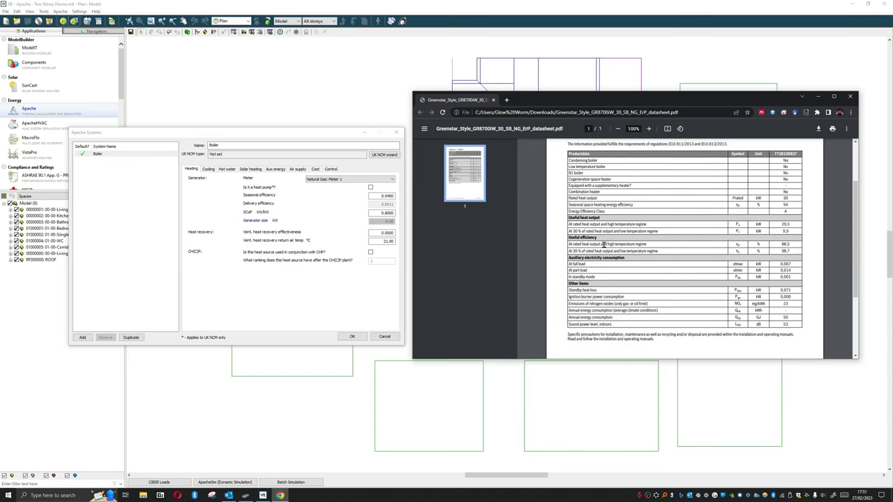
scroll(604, 244, "down", 1)
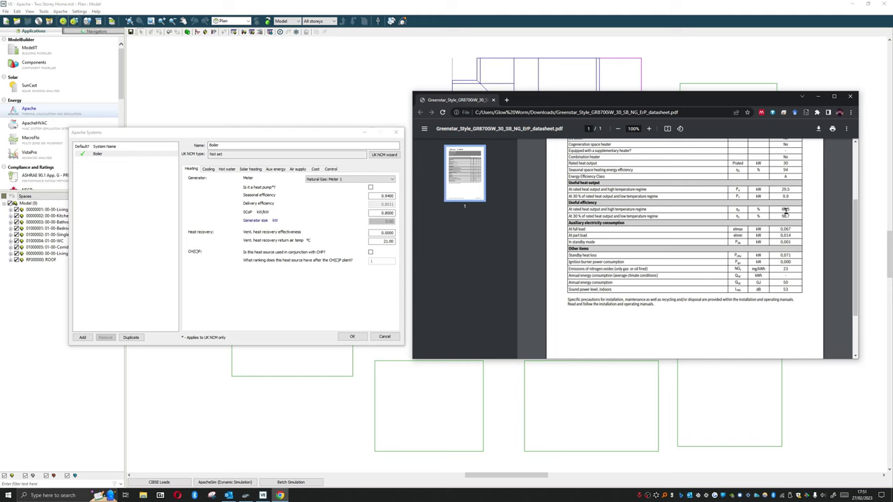
Step: Find the 88,5 and 98,7 useful efficiency figures in the datasheet
left_click_drag(781, 208, 769, 235)
left_click(770, 235)
left_click_drag(567, 216, 663, 217)
left_click_drag(775, 227, 779, 213)
Step: Enter 0.885 as the Boiler's SCoP, giving a delivery efficiency of 0.9415
double_click(388, 213)
type("0.8")
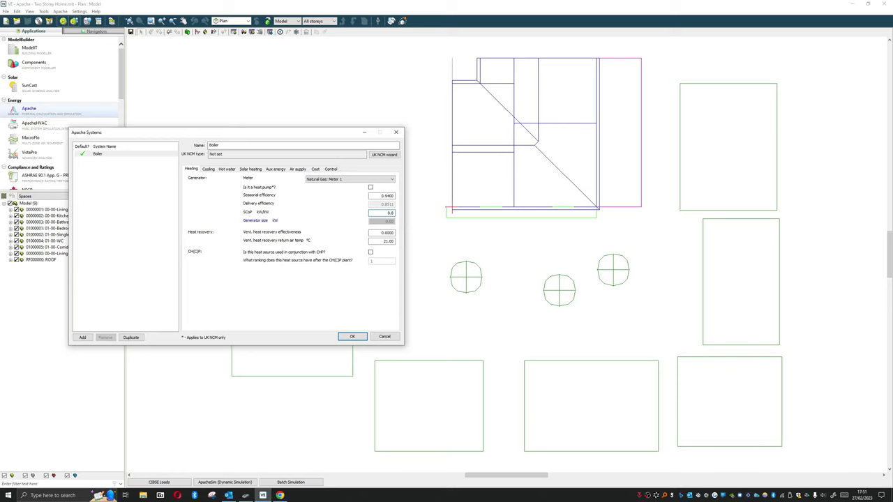
type("85")
left_click(387, 233)
left_click(394, 233)
key("alt+Tab")
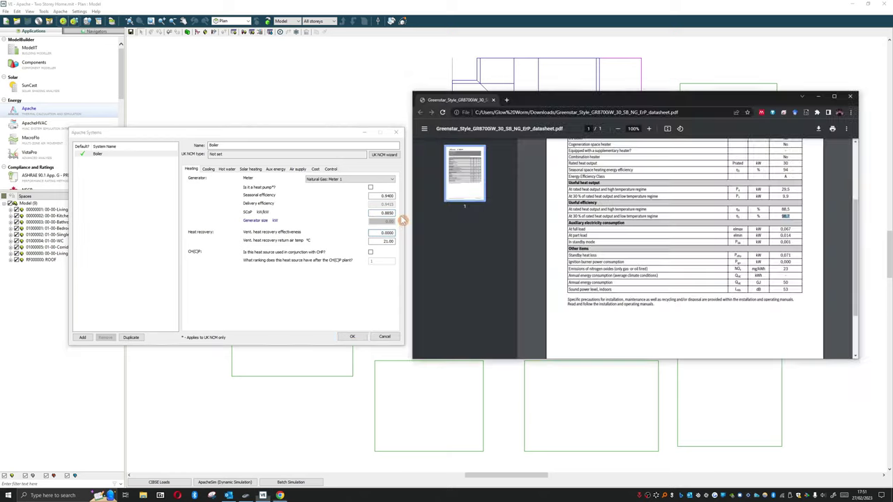
left_click(339, 227)
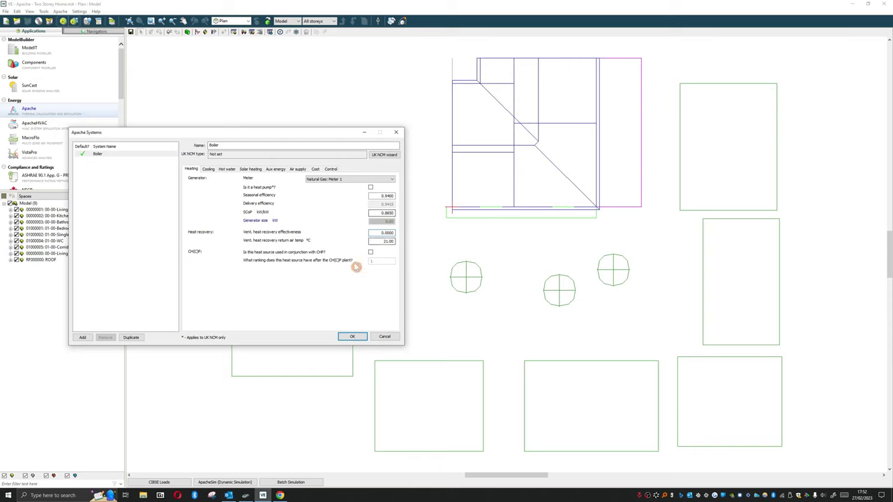
left_click(370, 232)
left_click(380, 242)
Step: Try natural and mechanical ventilation, then keep air conditioning metered on Electricity: Meter 1
left_click(207, 171)
left_click(190, 169)
left_click(207, 170)
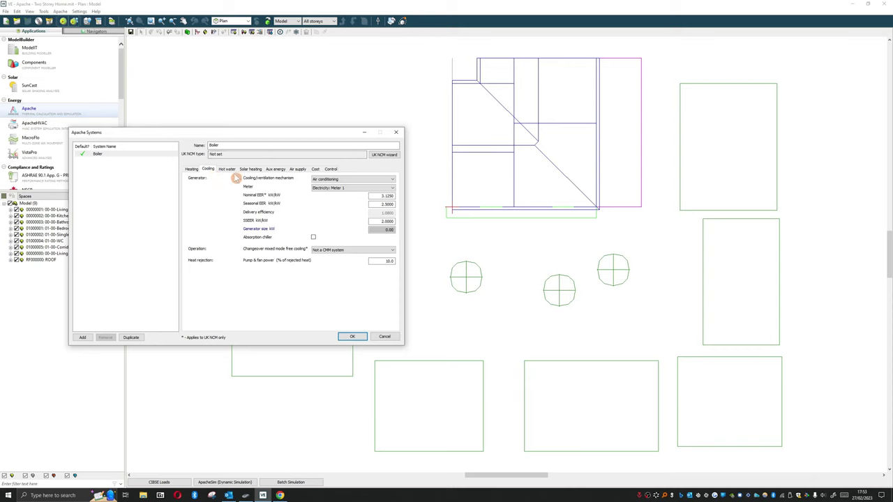
left_click(358, 181)
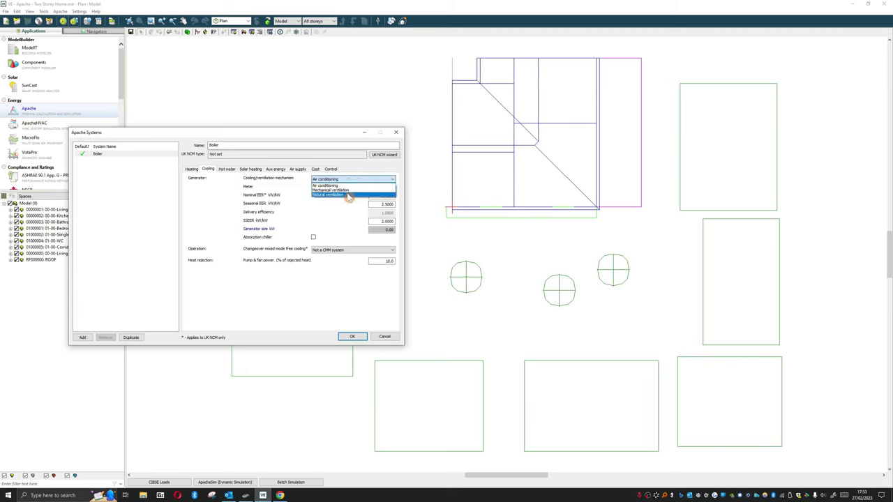
left_click(349, 195)
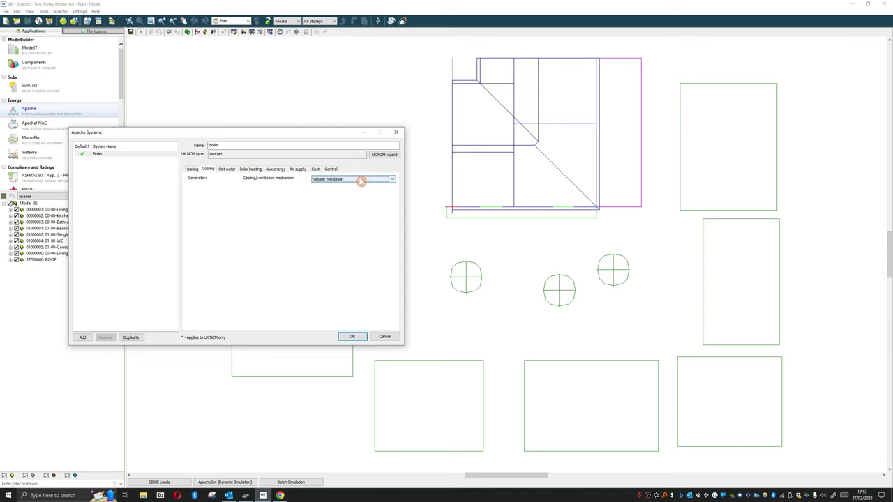
left_click(360, 181)
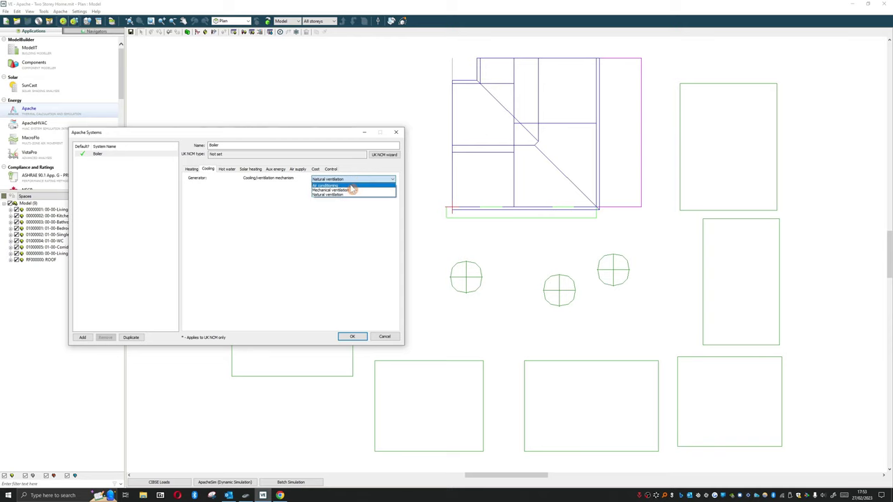
left_click(351, 190)
left_click(354, 181)
left_click(341, 185)
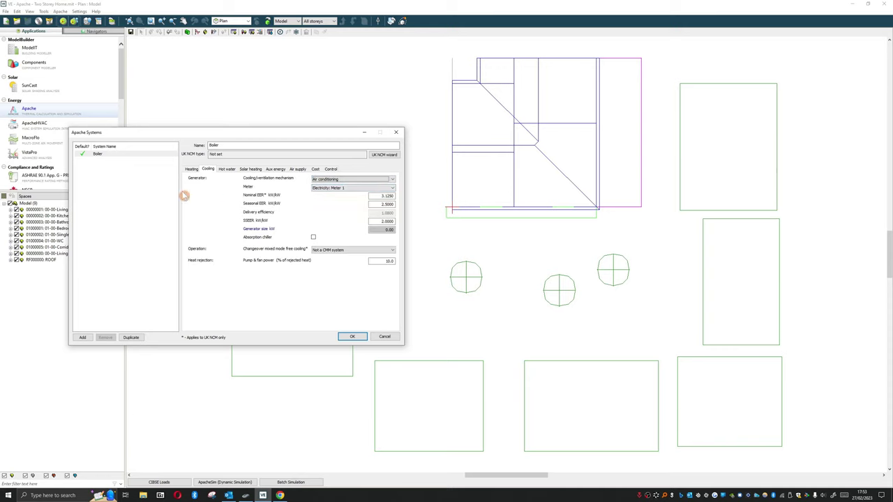
left_click(355, 189)
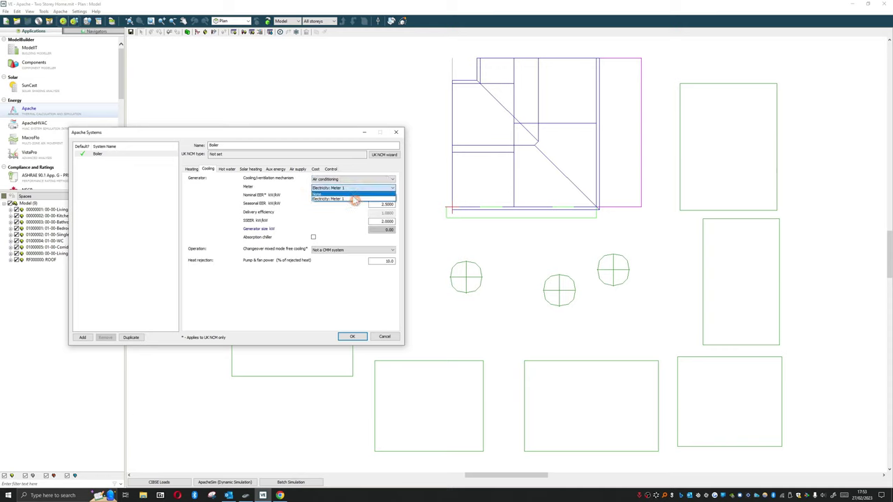
left_click(336, 200)
left_click(558, 183)
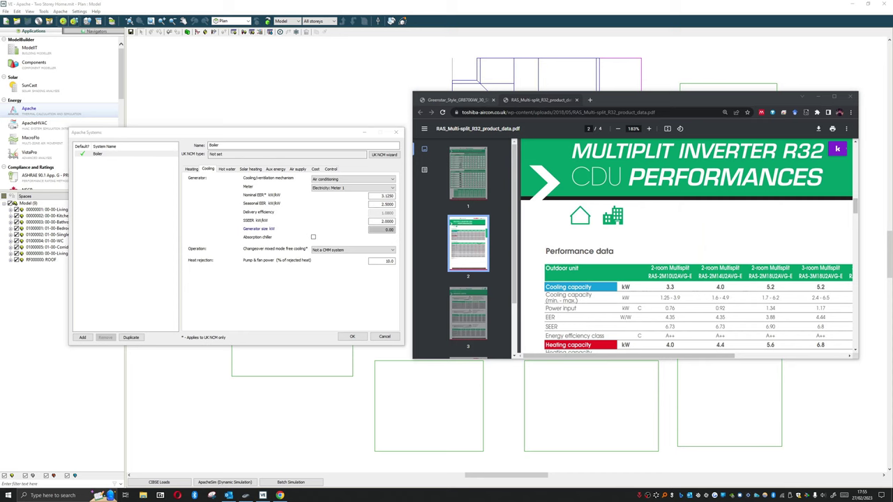
Step: Enlarge the Toshiba multisplit data PDF beside the dialog to read its EER and SEER
left_click_drag(625, 105, 610, 66)
left_click_drag(644, 320, 645, 459)
scroll(703, 278, "up", 2)
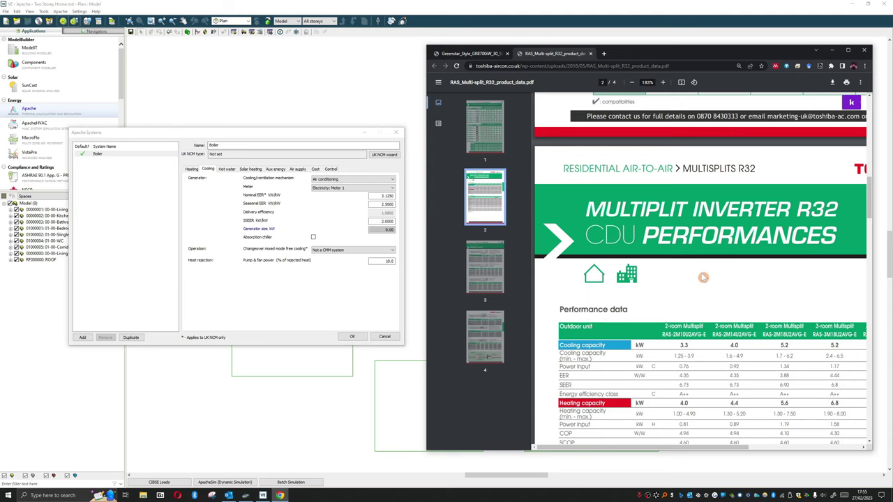
scroll(705, 325, "down", 1)
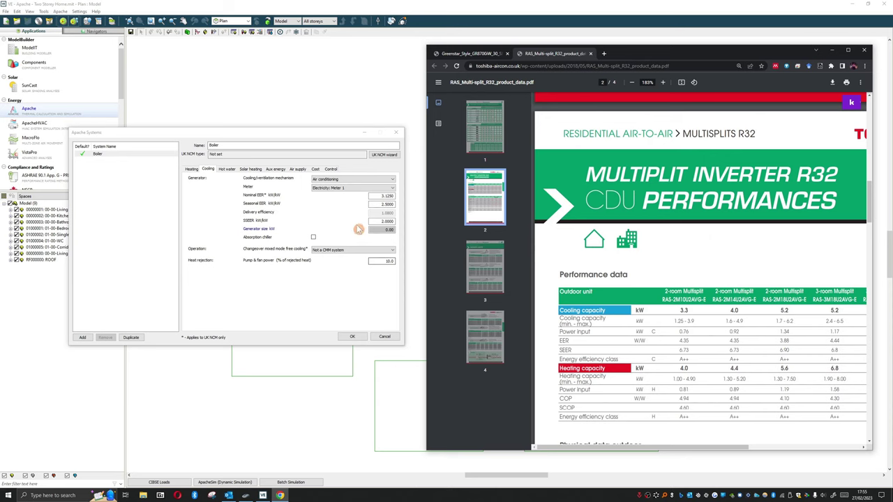
left_click(273, 203)
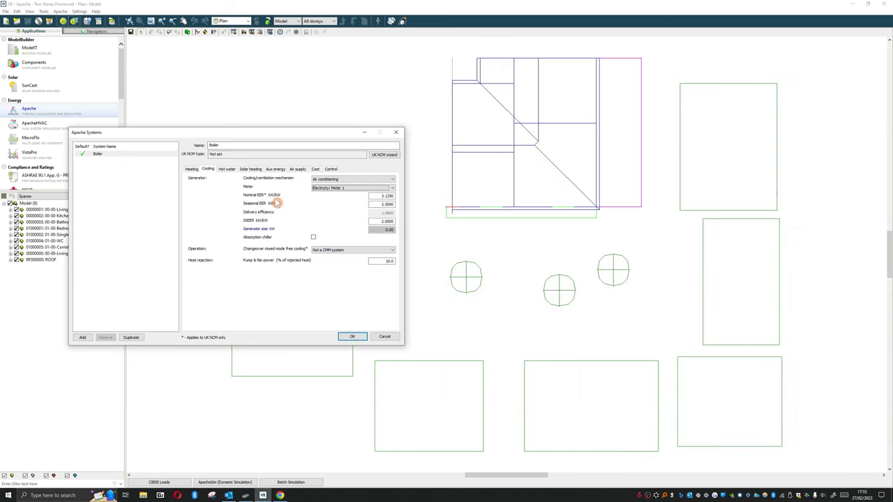
key("alt+Tab")
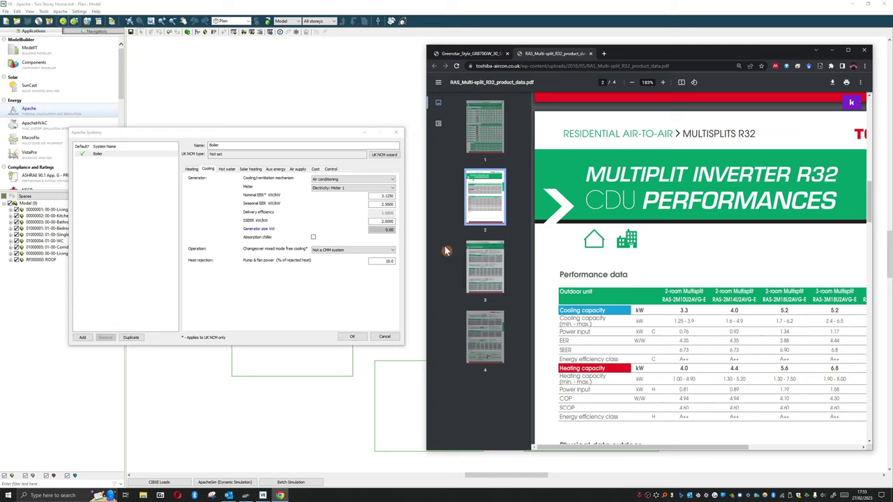
Step: Enter Nominal EER 4.35 and Seasonal EER 6.73 for the Boiler's cooling
left_click(383, 204)
left_click(382, 196)
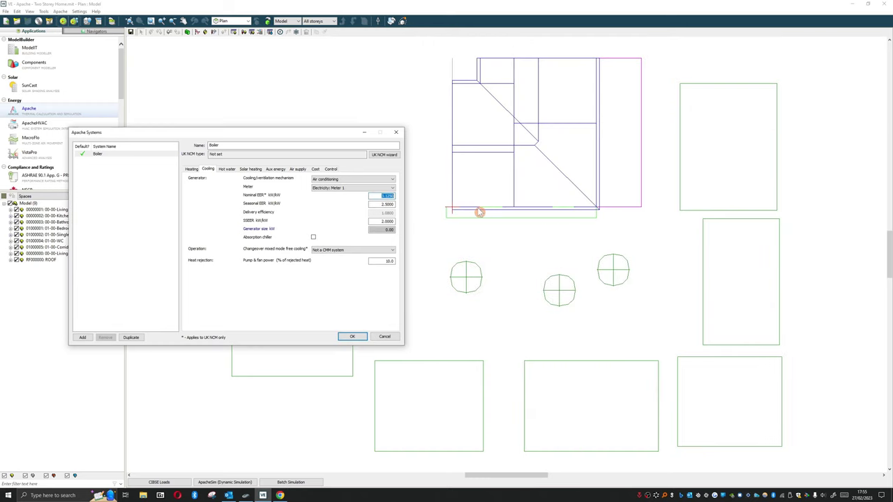
type("4.35")
key("Tab")
key("alt+Tab")
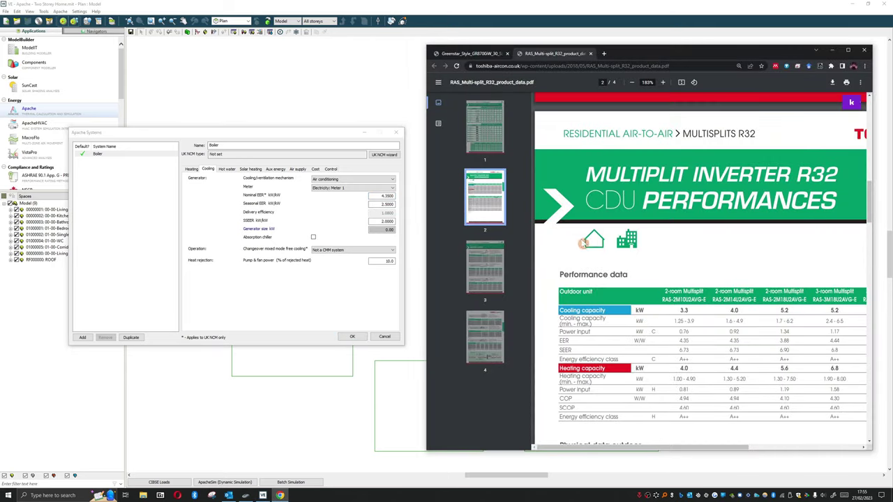
left_click(375, 204)
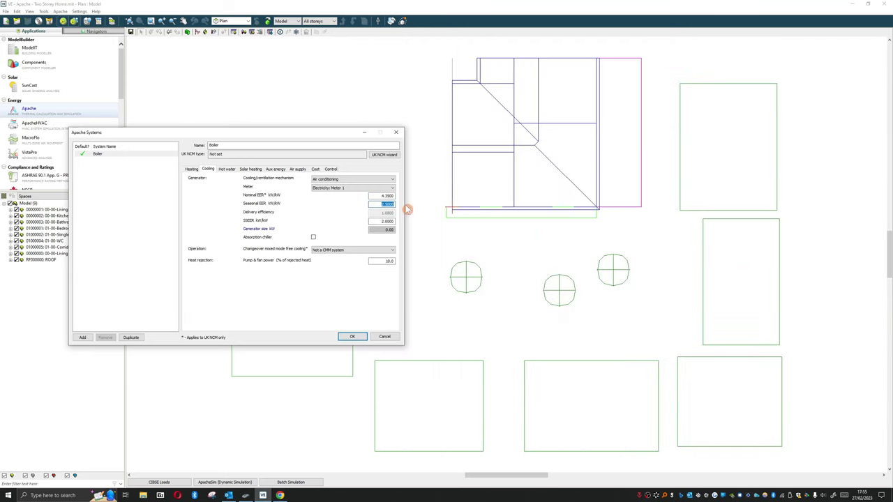
type("6.73")
left_click(383, 221)
key("alt+Tab")
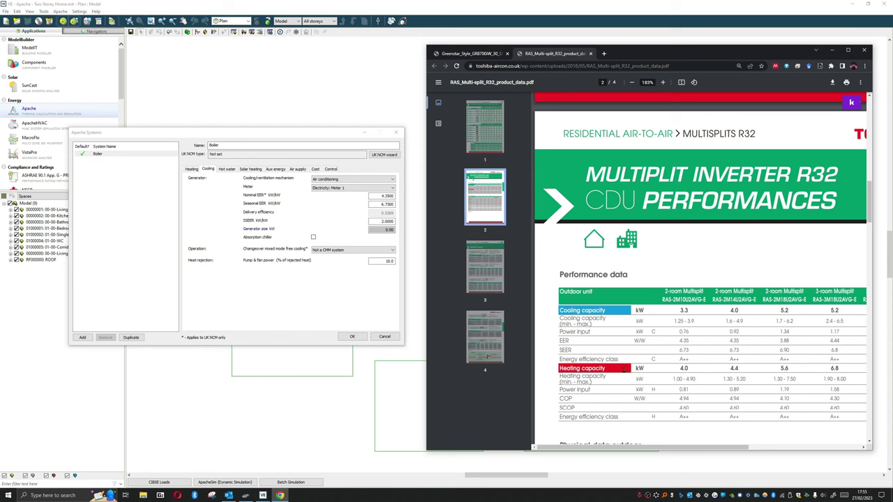
scroll(624, 371, "down", 5)
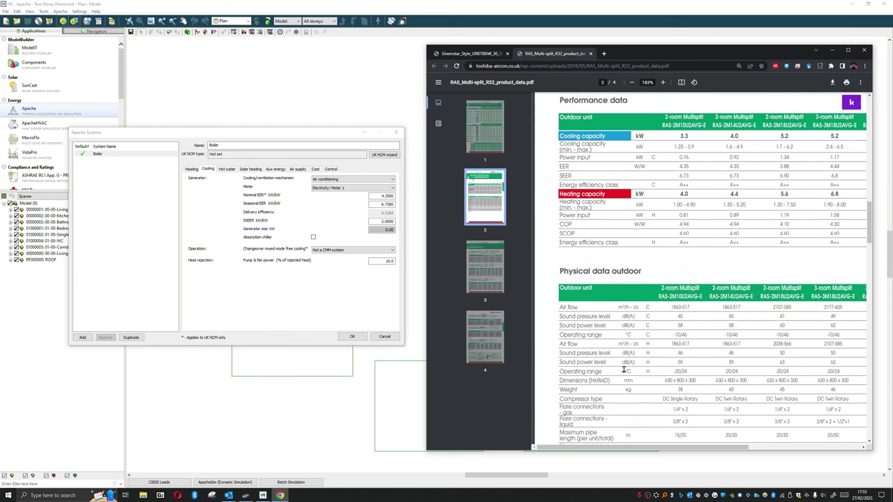
scroll(624, 370, "down", 3)
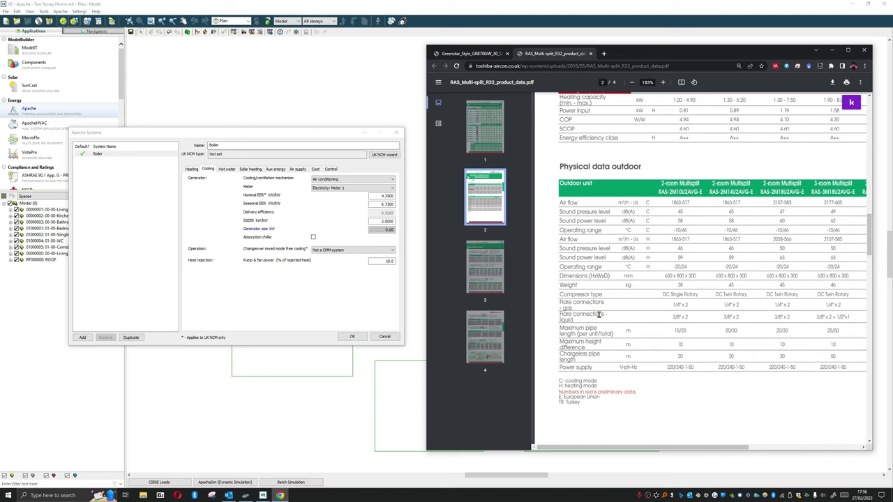
left_click(348, 305)
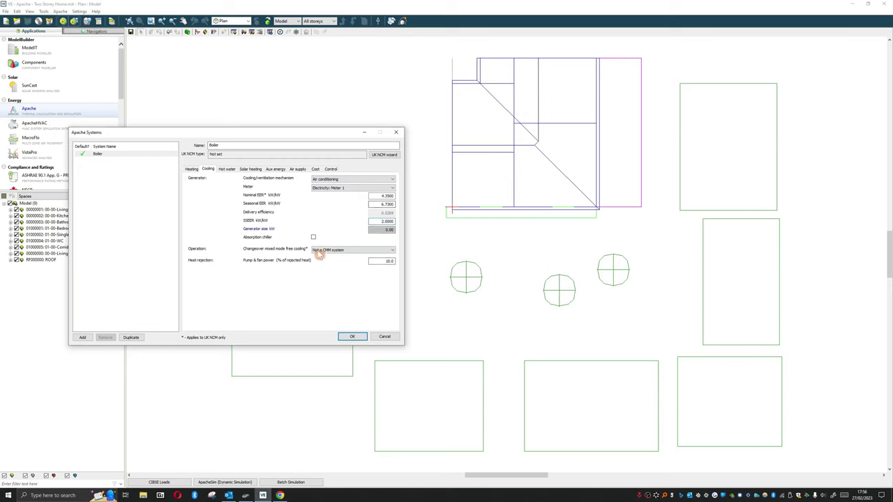
Step: Leave the changeover mixed mode setting as Not a CMM system
left_click(346, 250)
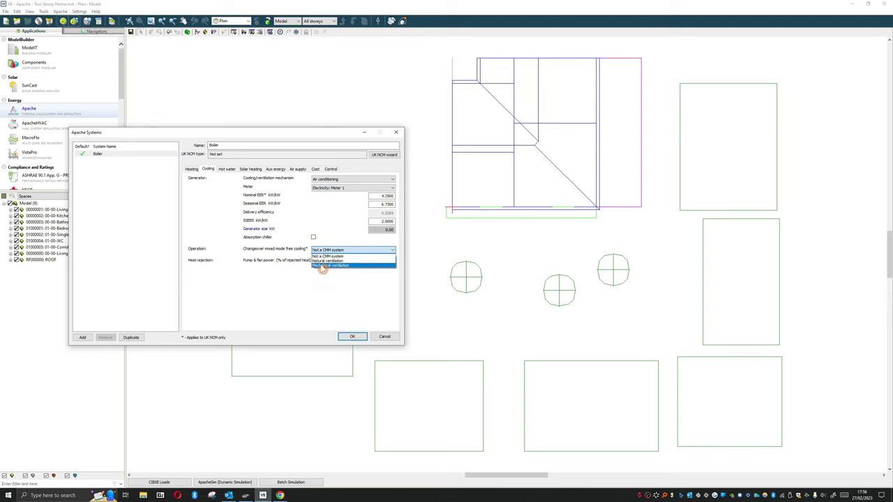
left_click(324, 302)
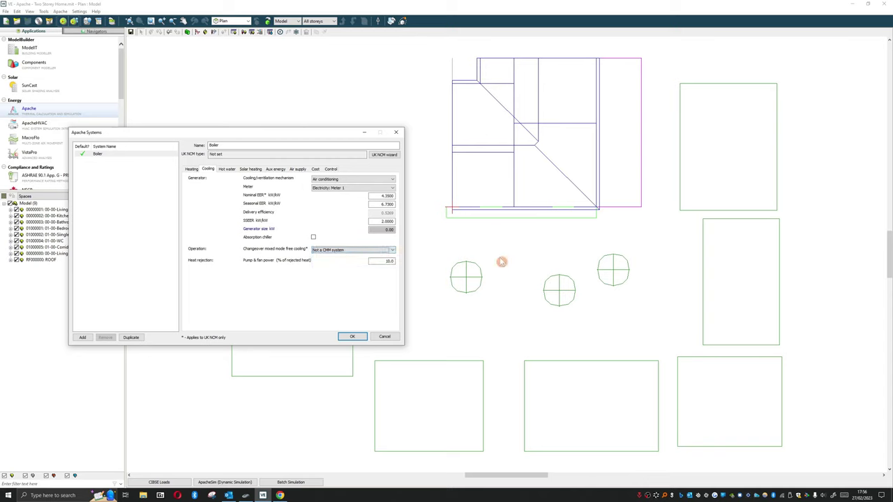
left_click(362, 260)
Step: Set the Boiler's cooling mechanism to Natural ventilation and show its hot water settings
left_click(225, 170)
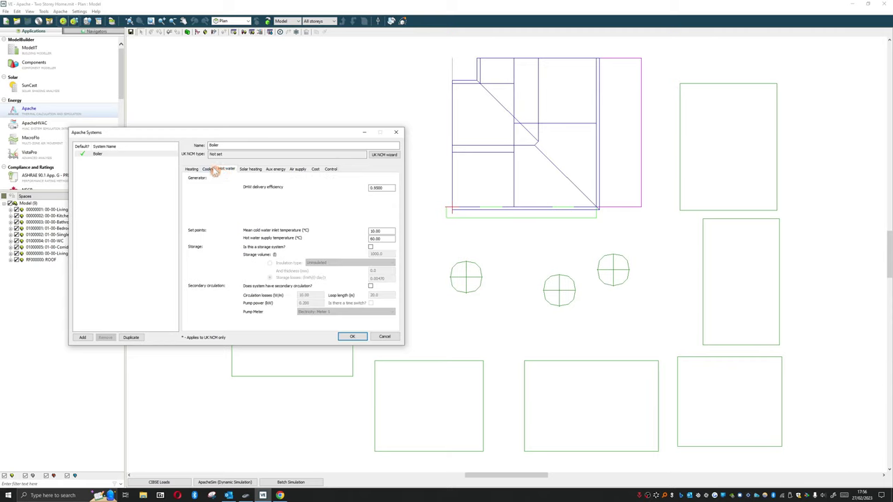
left_click(213, 171)
left_click(335, 179)
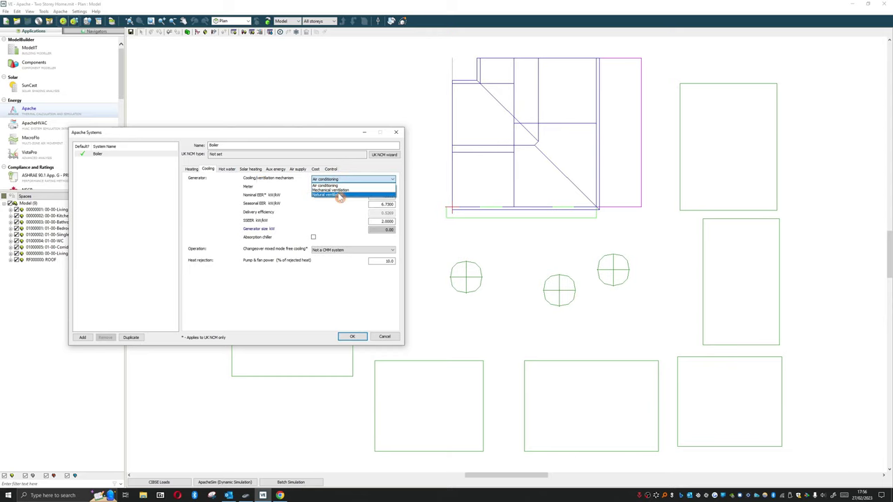
left_click(339, 195)
left_click(227, 170)
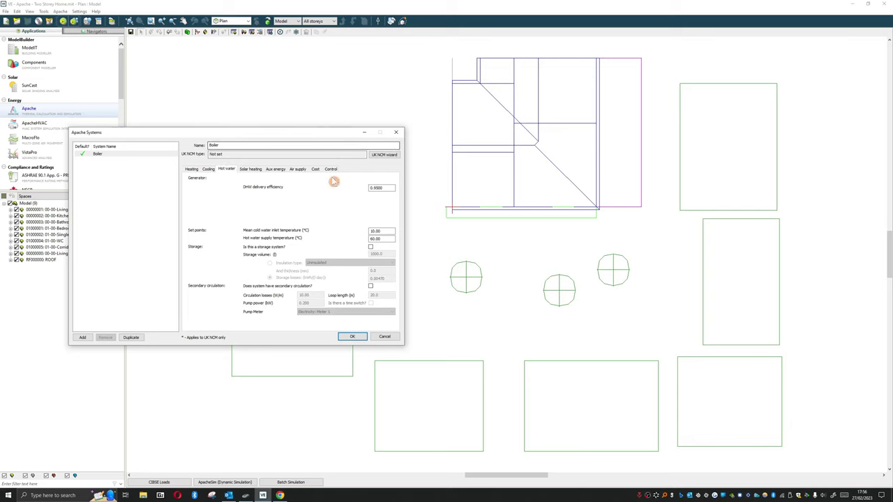
Step: Find the Greenstar datasheet's 88,5% useful efficiency and select the DHW delivery efficiency field to replace it
double_click(386, 188)
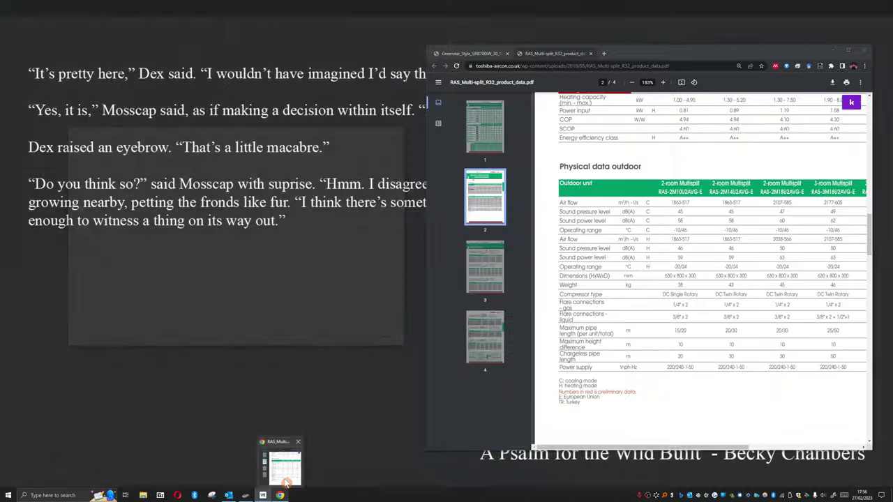
left_click(286, 480)
left_click(481, 54)
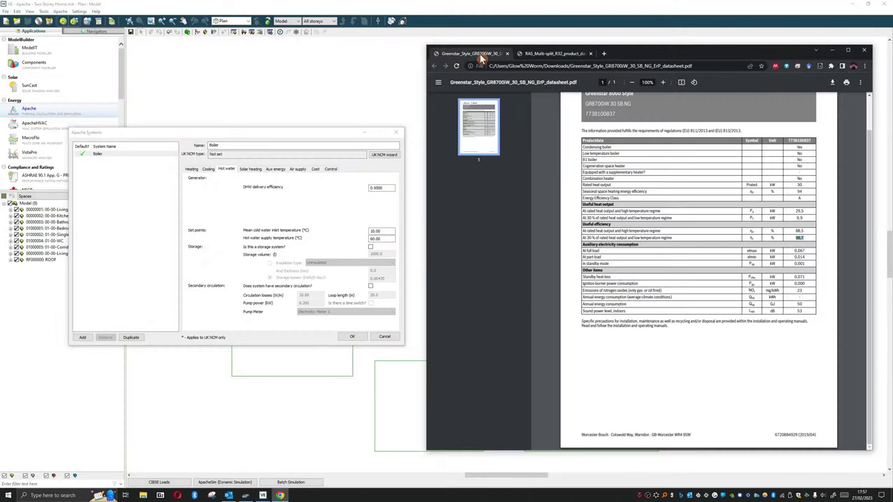
scroll(590, 253, "up", 1)
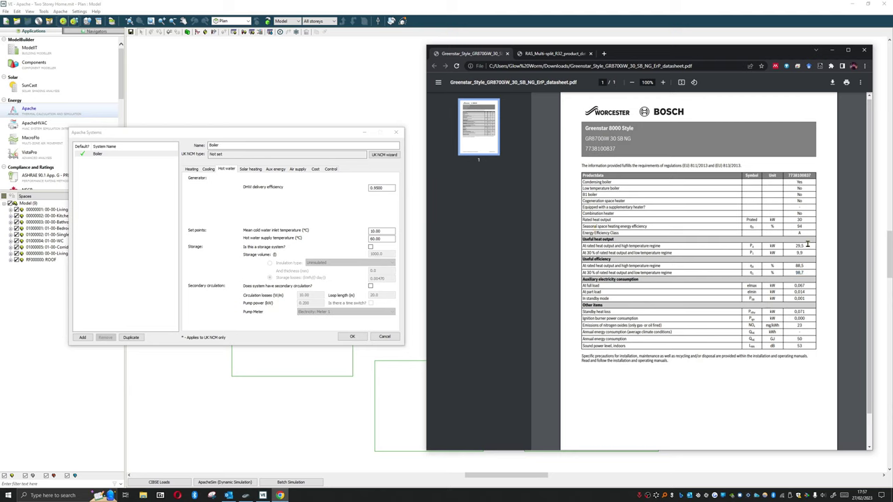
double_click(801, 266)
left_click_drag(583, 265, 666, 264)
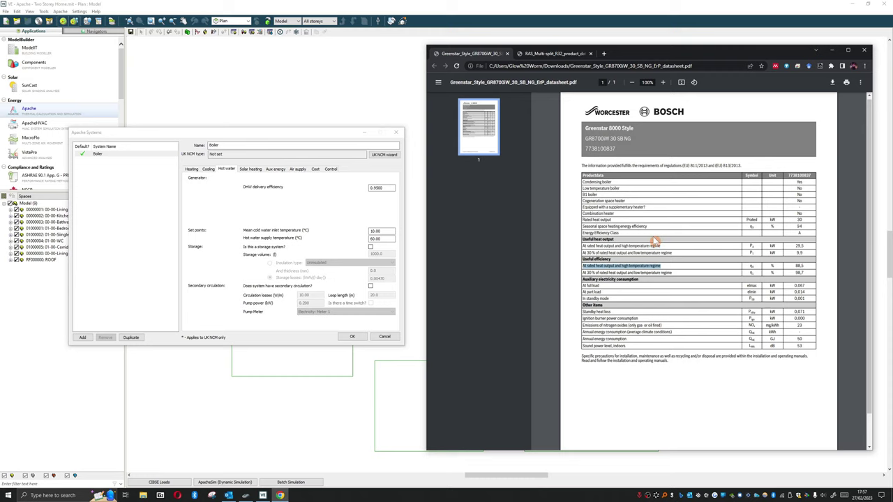
left_click(385, 188)
double_click(386, 188)
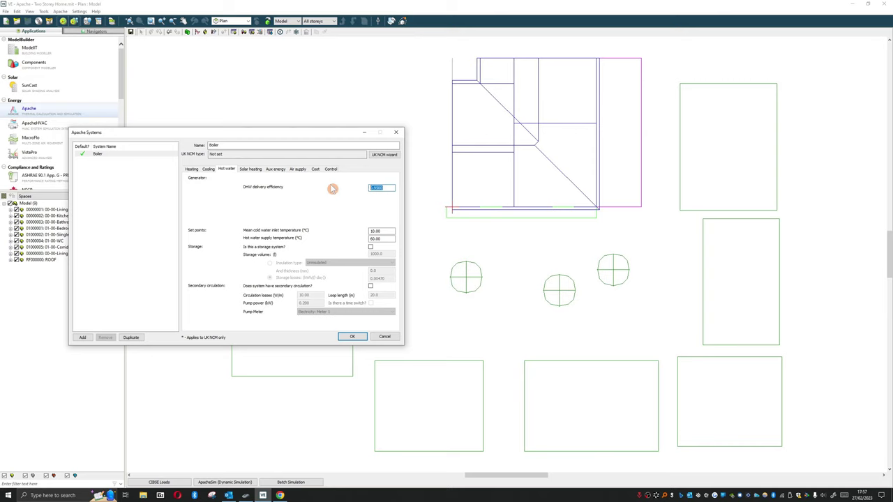
Step: Replace the out-of-range 88.5 with a DHW delivery efficiency of 0.885
left_click(389, 233)
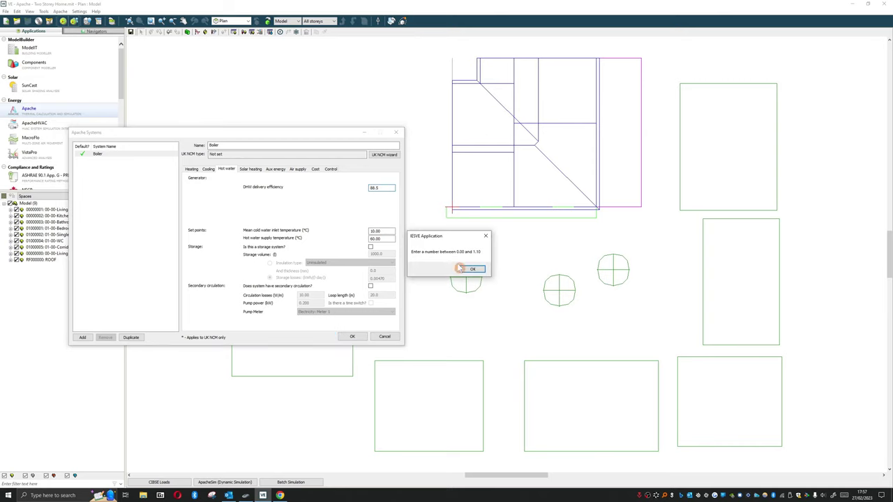
left_click(485, 238)
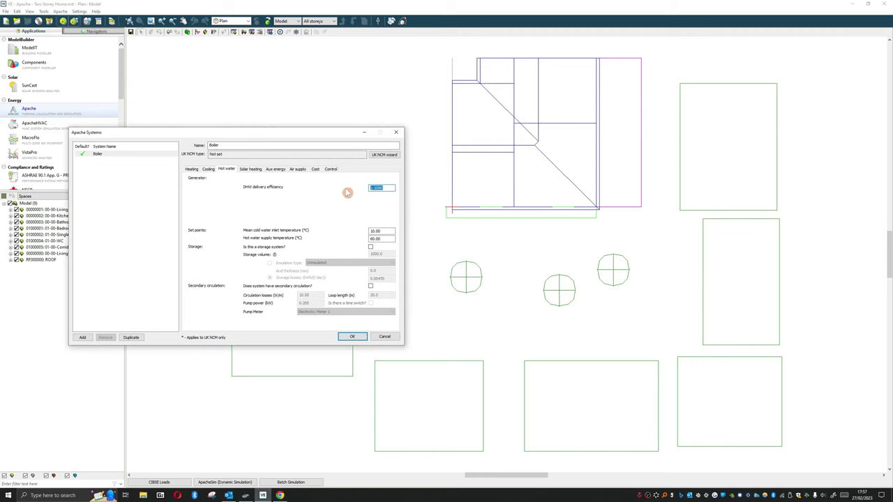
type("0.885")
key("Tab")
Step: Make the Boiler a storage system with a 300-litre storage volume
left_click(382, 239)
left_click(388, 232)
left_click(372, 248)
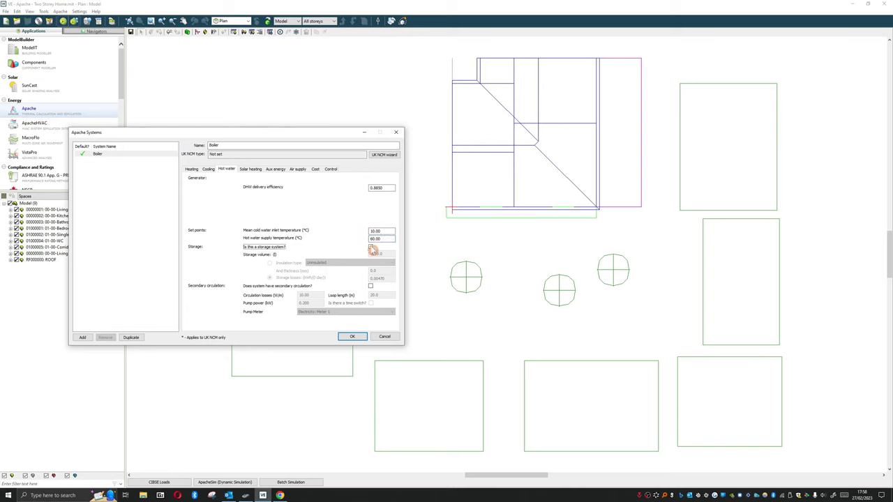
double_click(385, 255)
type("300")
left_click(325, 247)
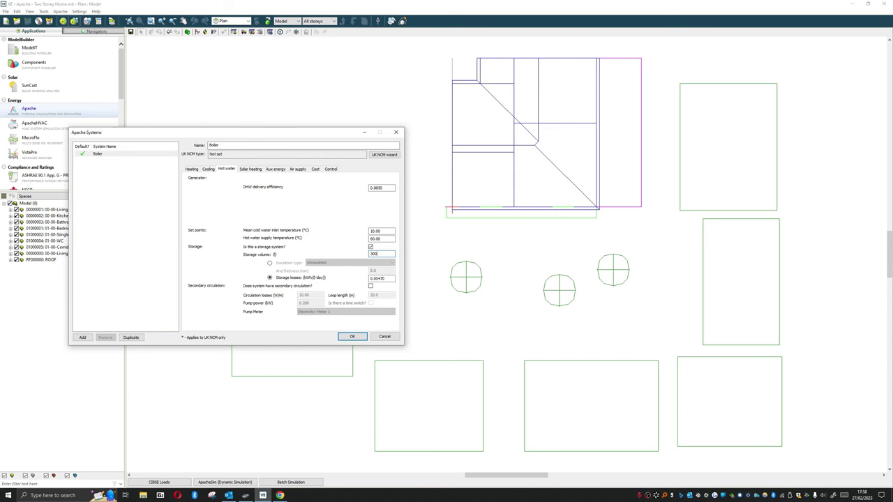
Step: In the browser, go through the Heatrae Sadia products to Megaflo Eco's brochures and manuals
key("alt+Tab")
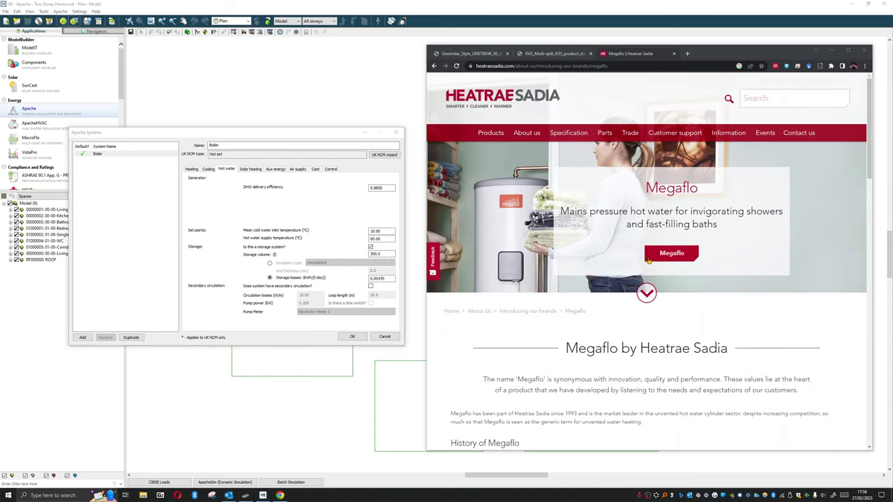
scroll(577, 299, "down", 1)
scroll(576, 298, "down", 3)
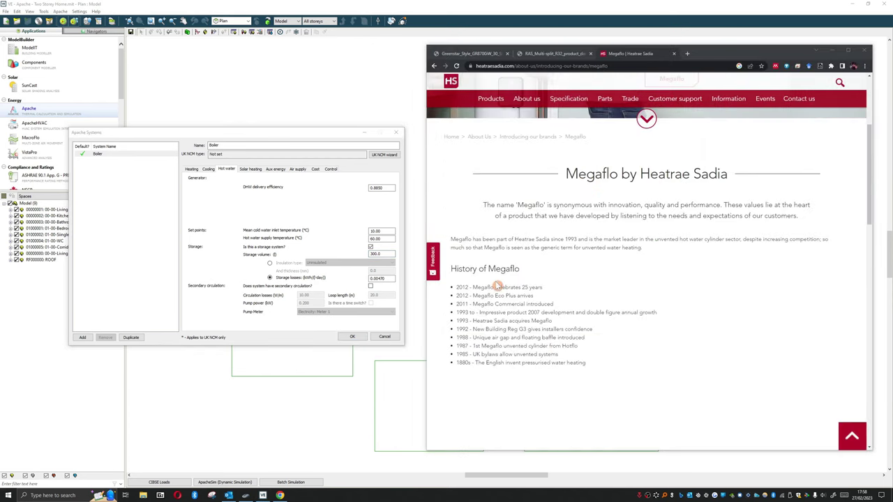
scroll(512, 283, "up", 5)
scroll(579, 281, "down", 4)
scroll(539, 304, "down", 2)
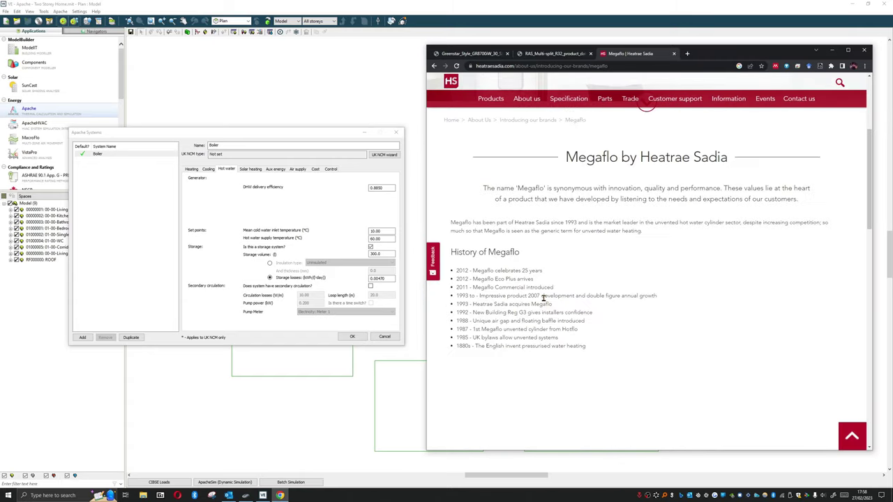
scroll(529, 310, "up", 6)
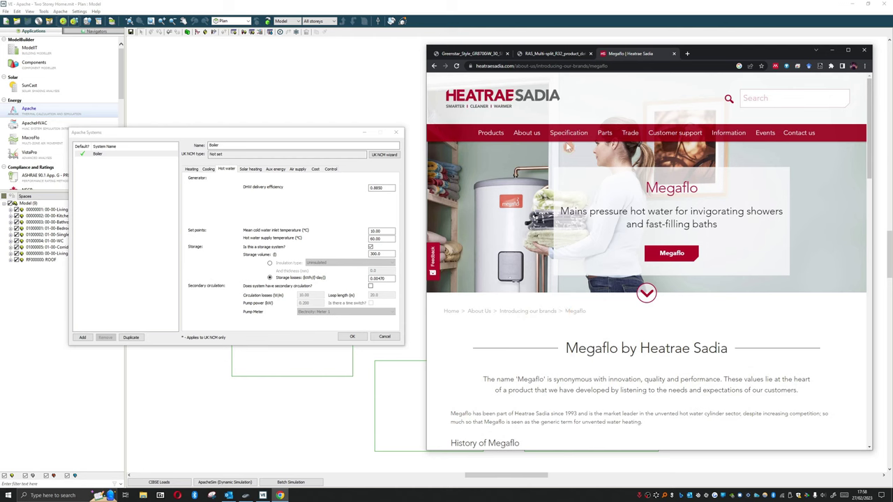
left_click(481, 137)
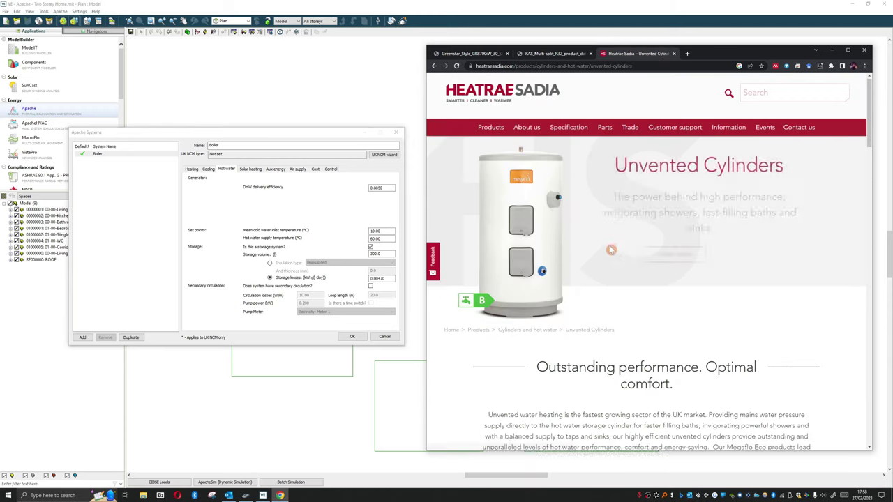
scroll(608, 245, "down", 3)
scroll(609, 246, "down", 2)
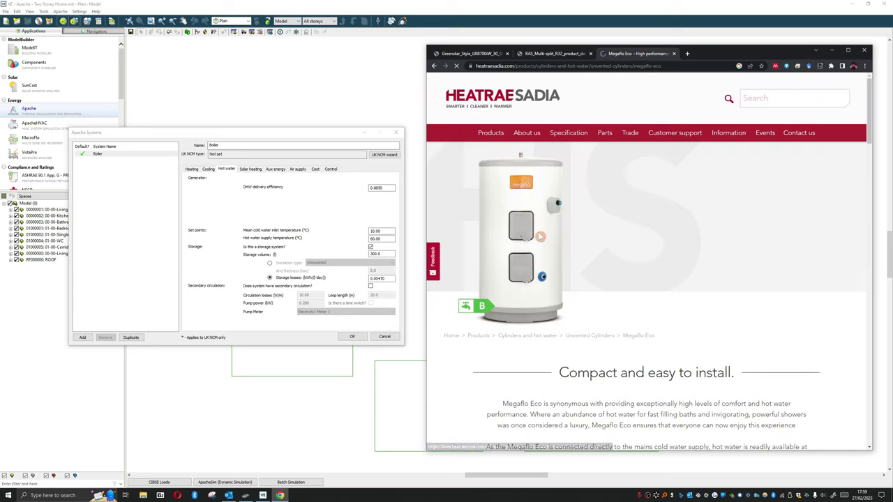
scroll(537, 230, "down", 5)
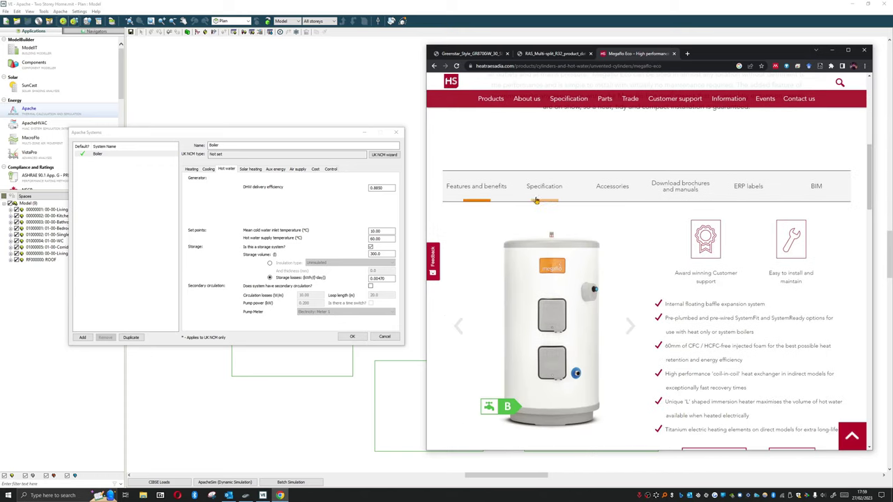
left_click(702, 189)
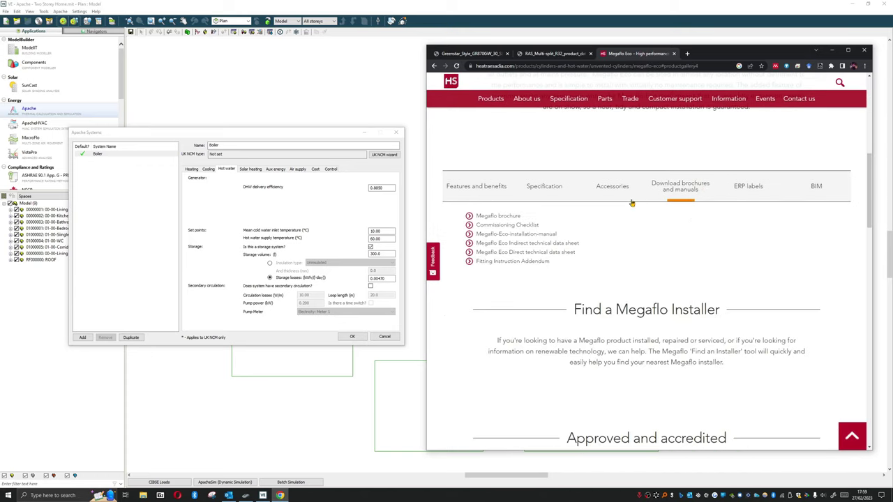
Step: Review pages 11–19 of the Megaflo brochure PDF, then return to the product page
left_click(489, 219)
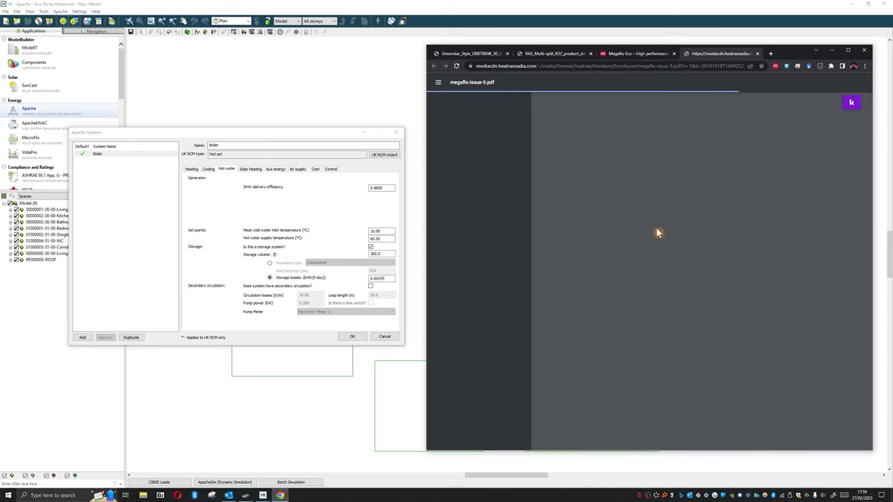
left_click_drag(538, 135, 538, 275)
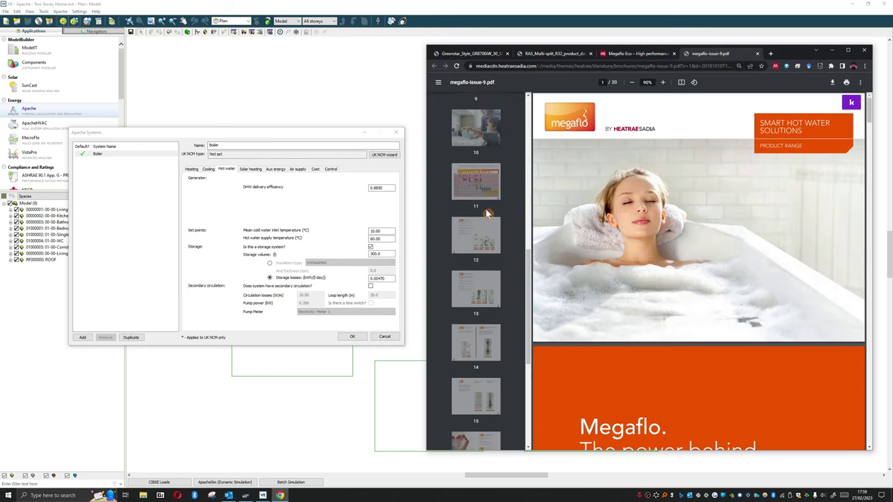
left_click(475, 183)
left_click(475, 235)
scroll(488, 267, "down", 3)
left_click(486, 307)
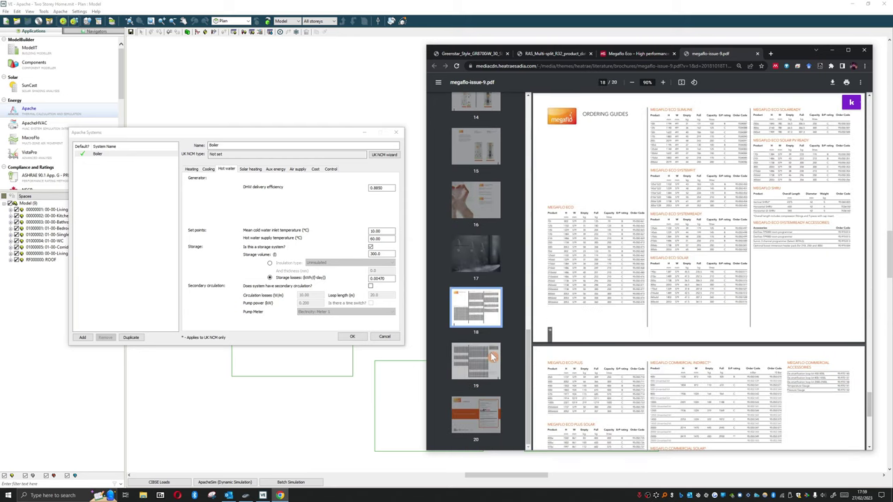
left_click(491, 353)
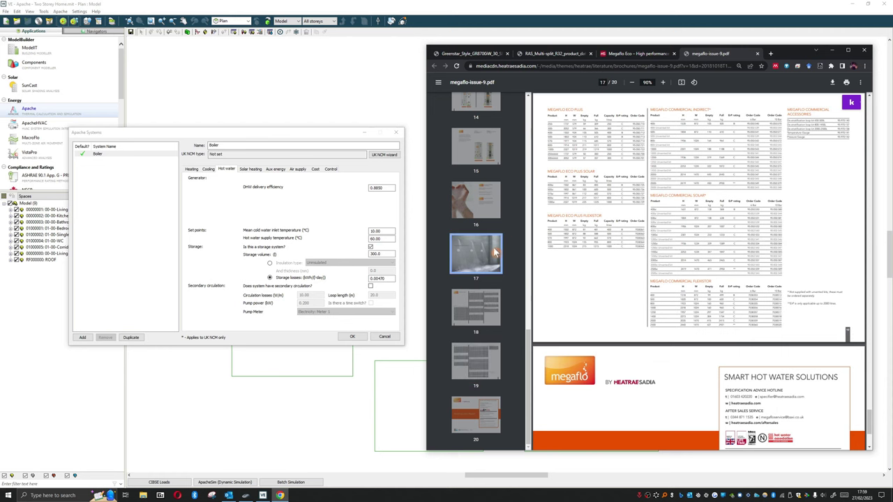
left_click(493, 252)
left_click(490, 307)
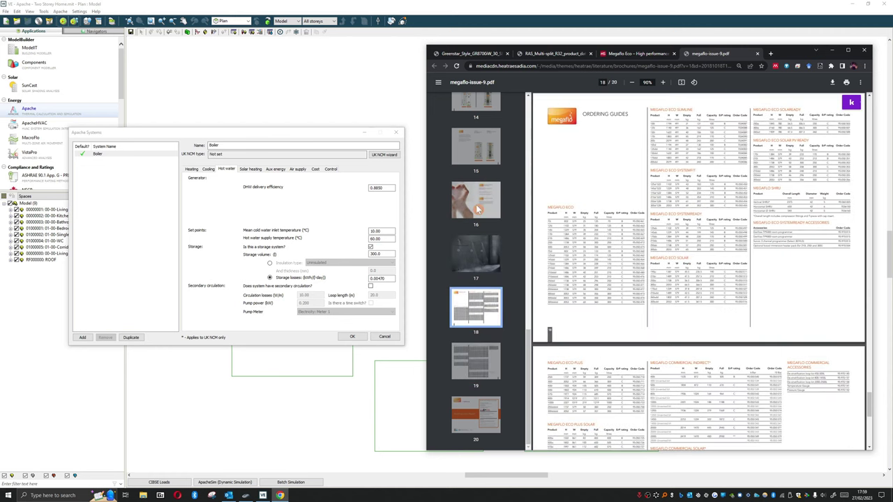
scroll(598, 253, "up", 5)
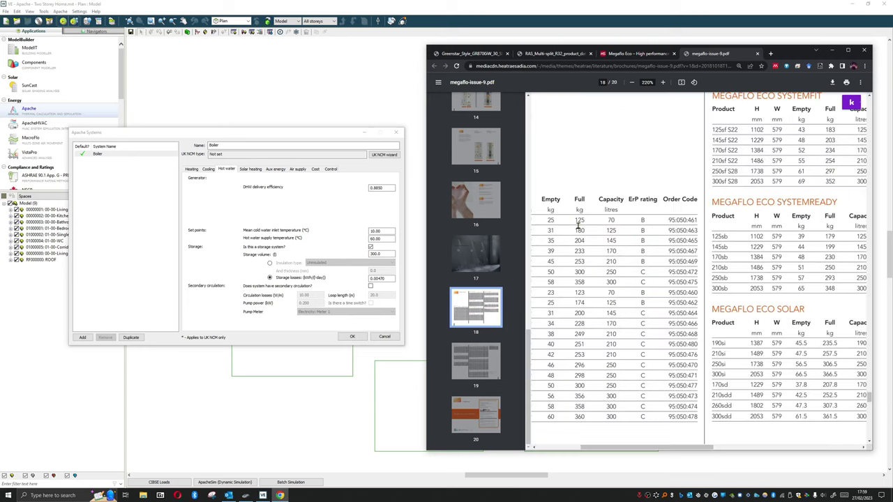
scroll(577, 224, "left", 3)
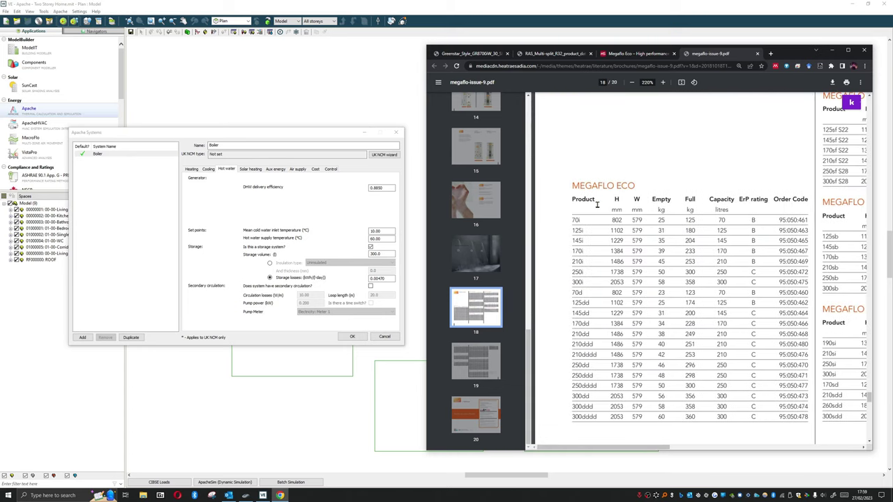
left_click(628, 55)
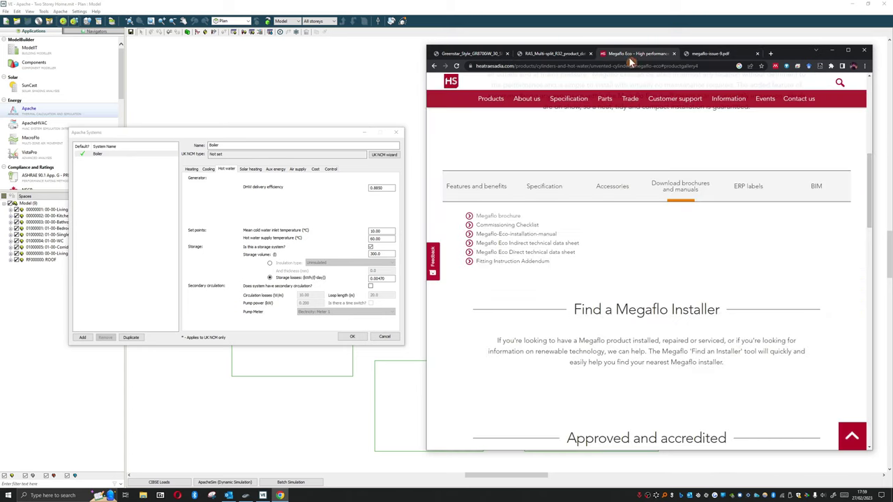
Step: Open the Megaflo Eco Indirect technical data sheet and highlight its standing heat loss figures
left_click(527, 243)
scroll(614, 226, "down", 5)
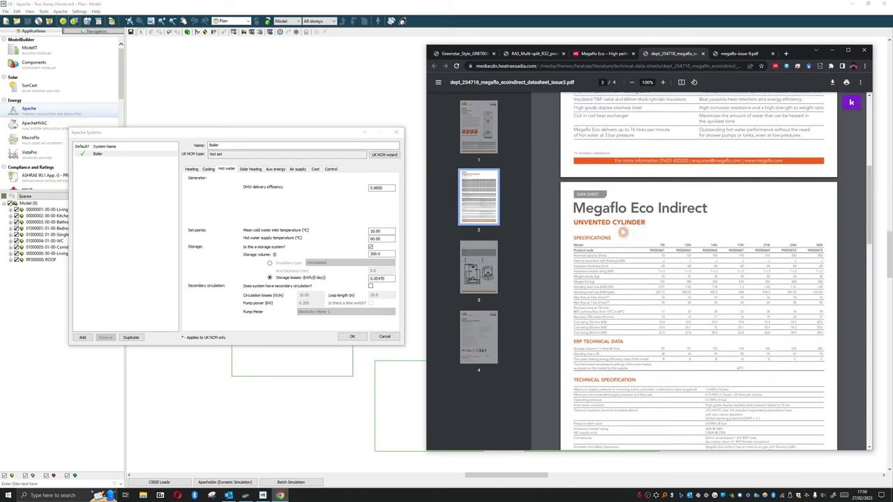
scroll(723, 279, "up", 3)
scroll(635, 267, "left", 3)
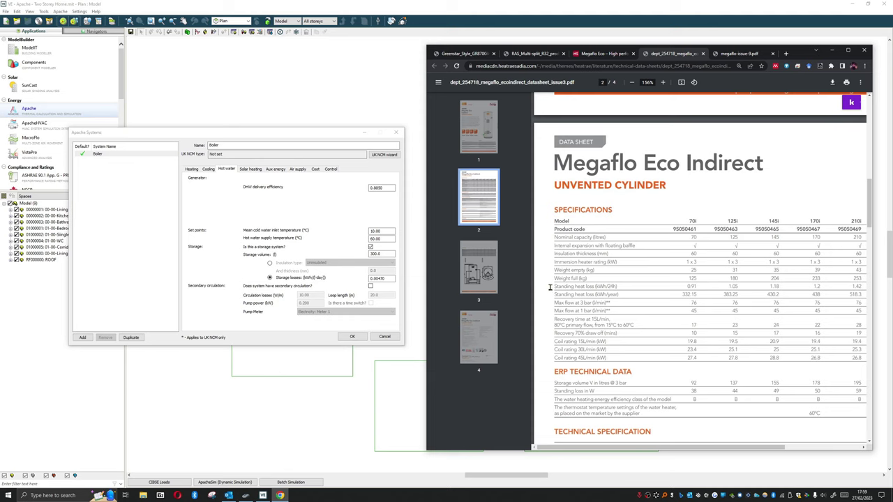
left_click_drag(550, 287, 754, 307)
left_click(731, 311)
left_click_drag(701, 288, 678, 294)
left_click(680, 316)
left_click_drag(694, 286, 687, 307)
left_click(687, 306)
Step: Specify the Boiler's storage losses by insulation type, settling on Factory insulated
left_click(273, 263)
left_click(273, 263)
left_click(366, 265)
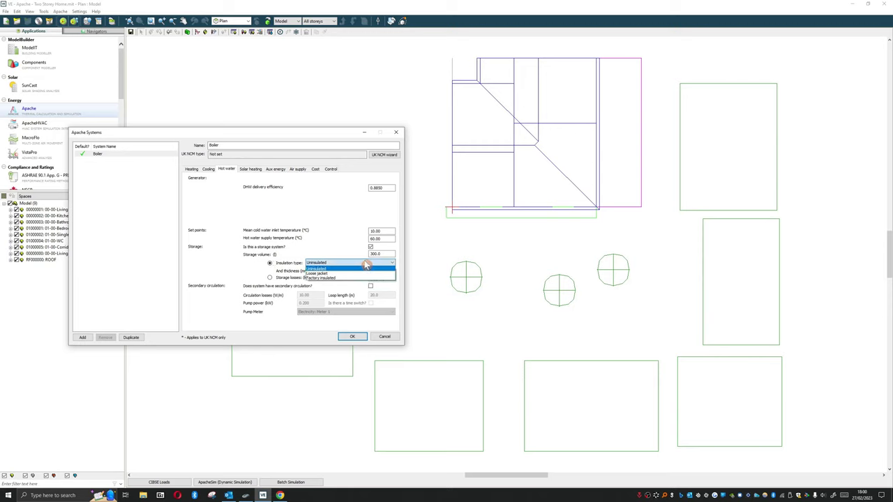
left_click(359, 272)
left_click(352, 262)
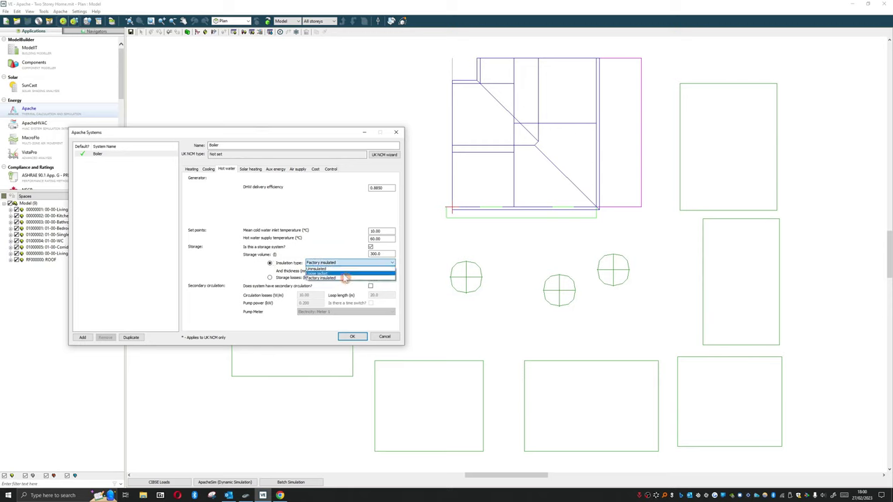
left_click(339, 273)
left_click(339, 262)
left_click(346, 278)
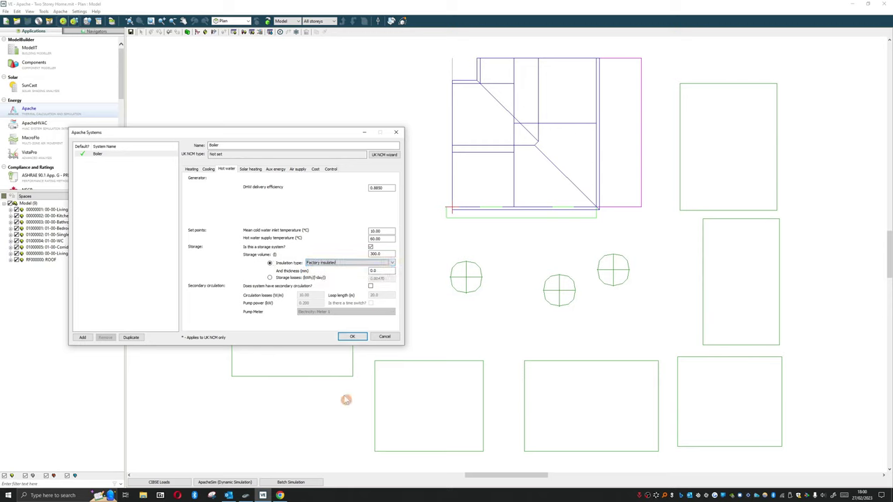
Step: Recheck the data sheet, then bring the Apache Systems dialog back to front
key("alt+Tab")
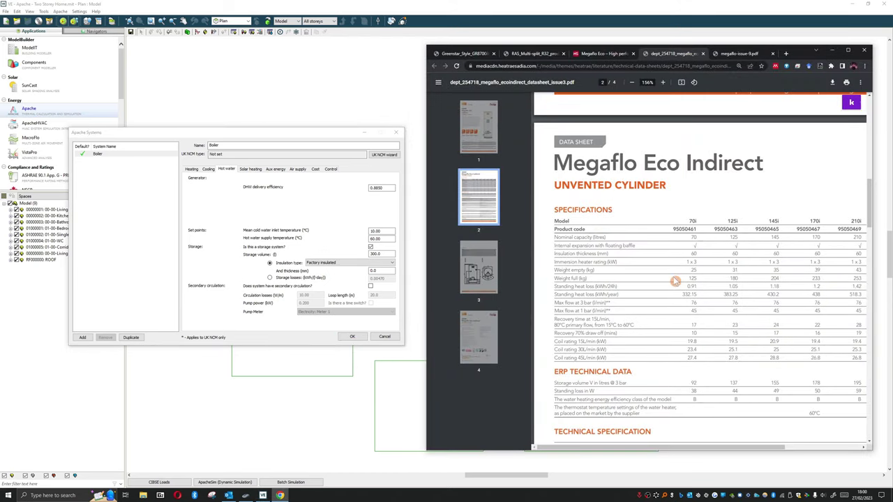
scroll(675, 281, "down", 3)
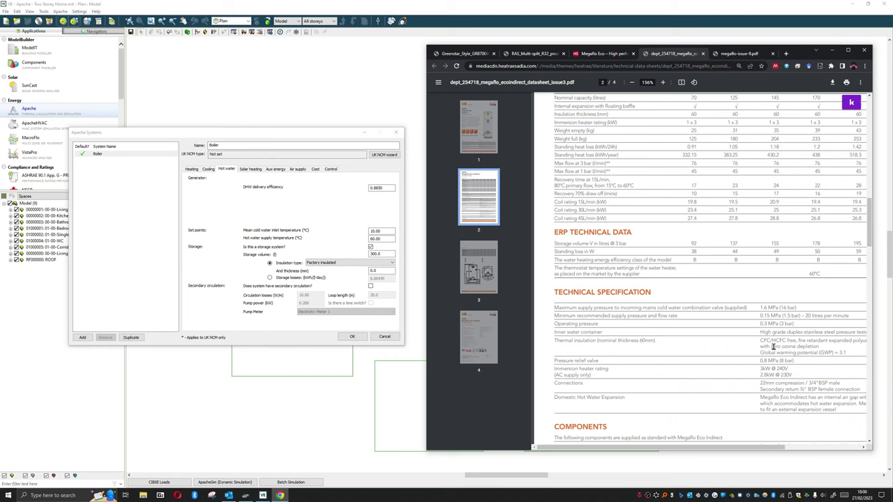
scroll(830, 347, "right", 1)
scroll(829, 348, "right", 1)
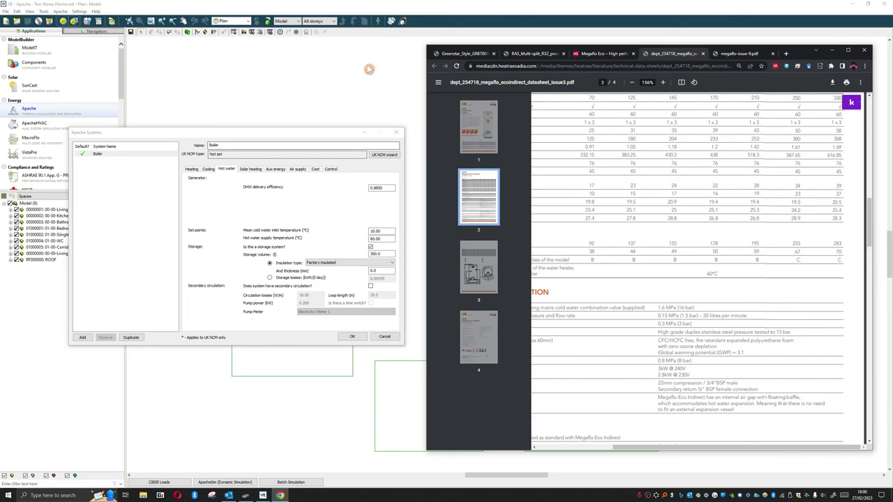
left_click(313, 216)
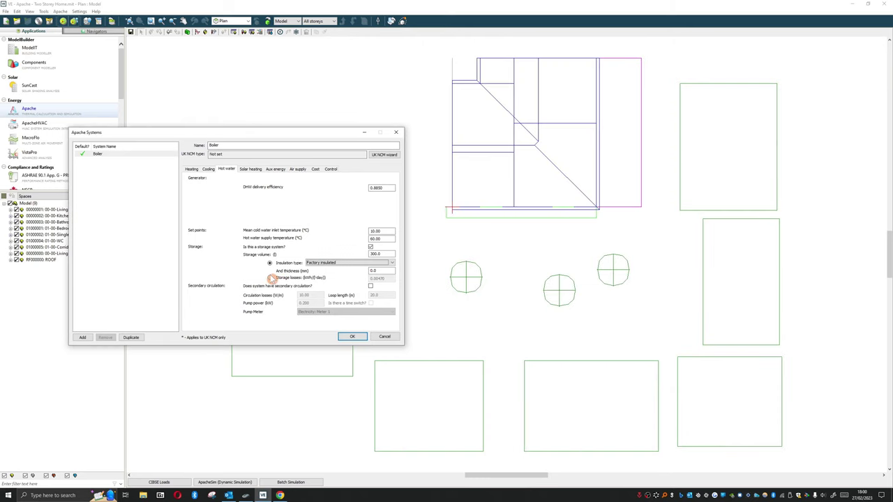
Step: Set insulation thickness to 30 mm and switch on secondary circulation for hot water
double_click(382, 273)
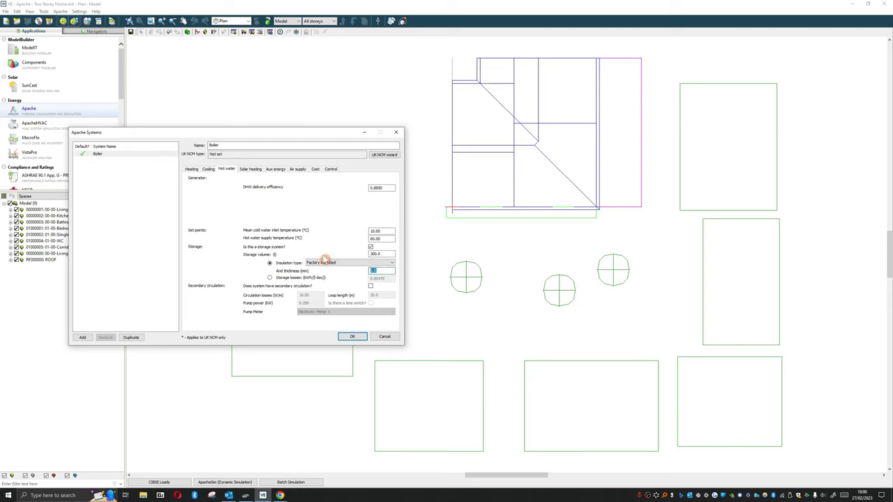
type("30")
left_click(311, 287)
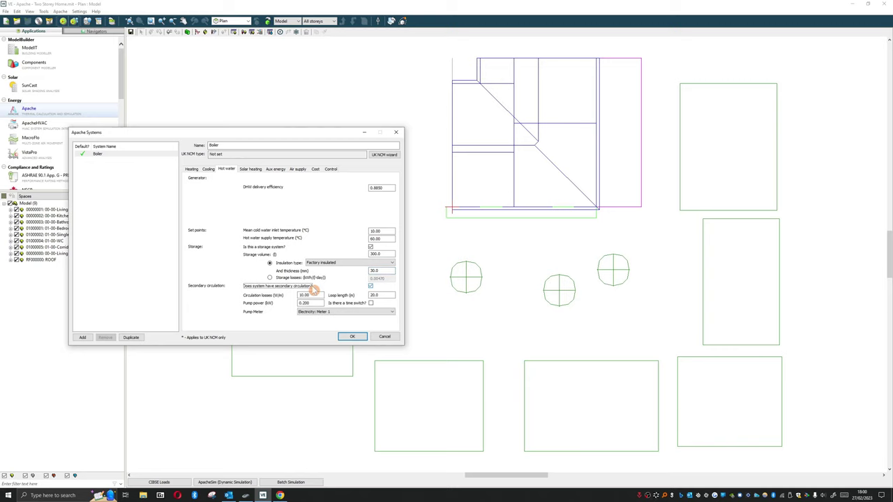
left_click(313, 289)
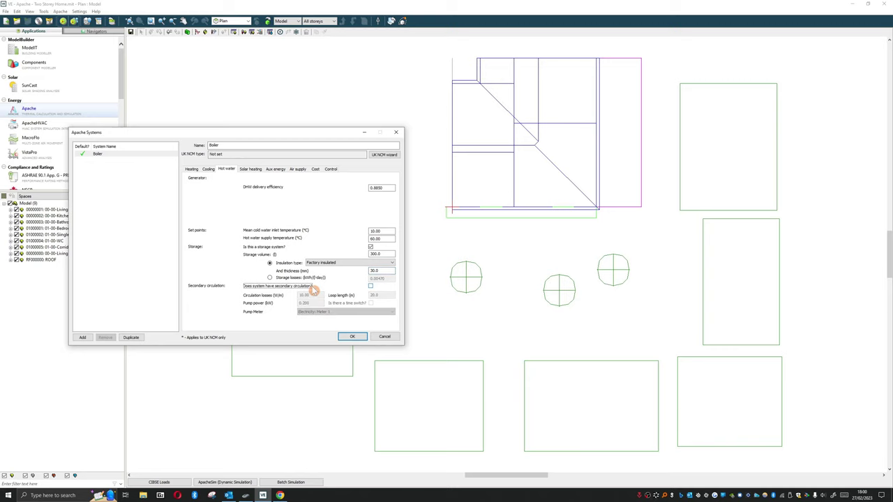
left_click(312, 289)
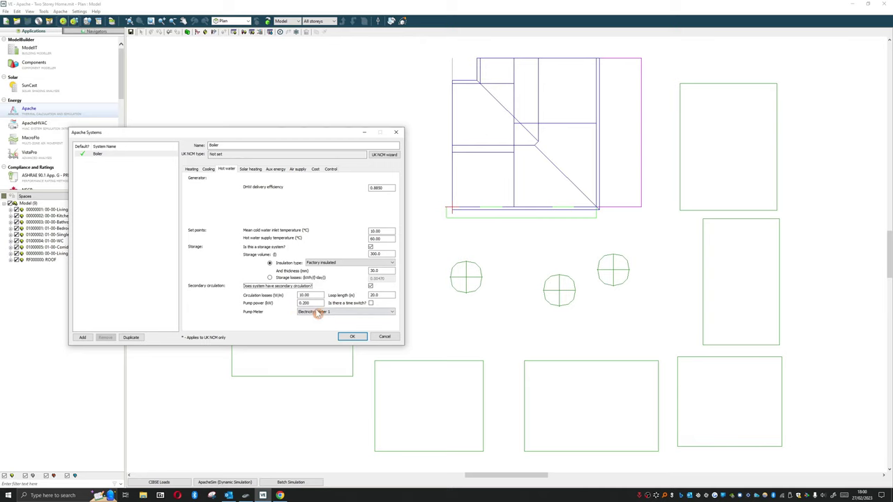
double_click(305, 295)
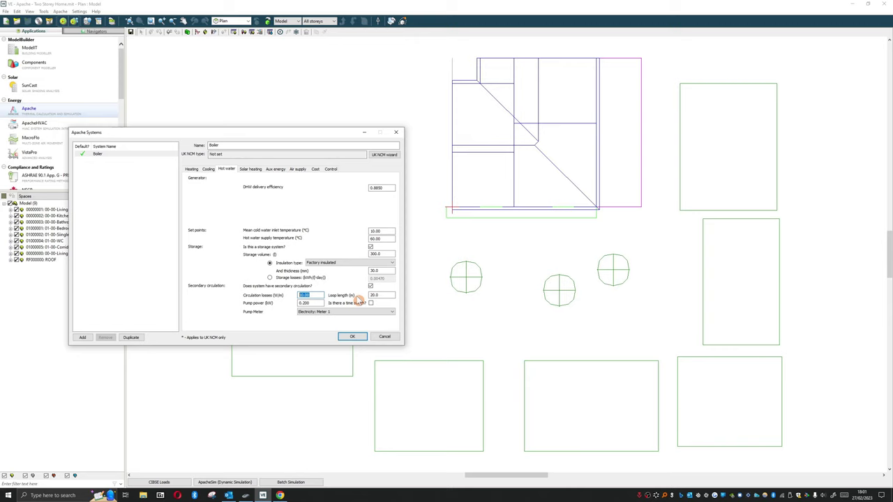
Step: Keep circulation losses unchanged and replace the 20.0 loop length with 30.8 m
left_click(314, 302)
left_click(382, 300)
key("BackSpace")
key("BackSpace")
key("BackSpace")
type("3")
left_click(252, 172)
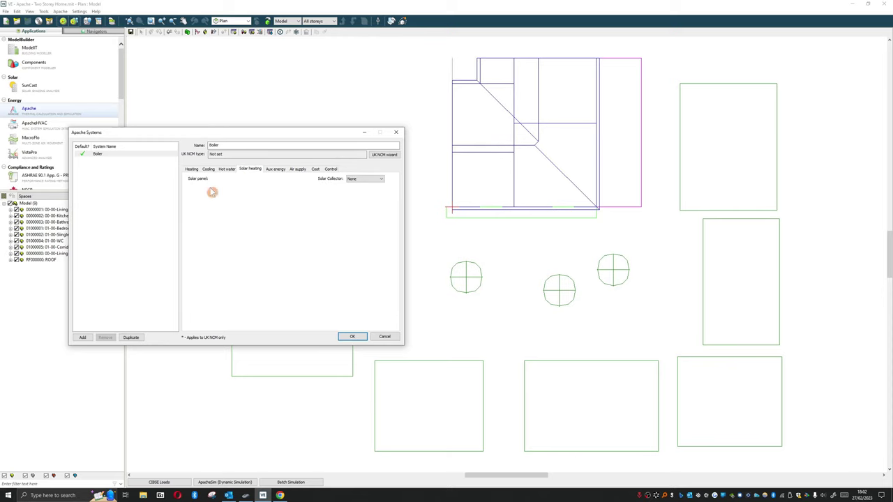
left_click(231, 171)
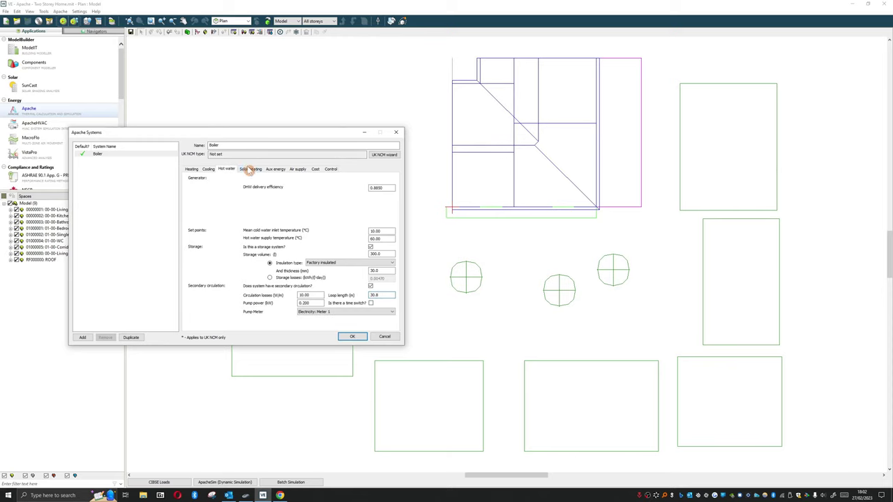
left_click(249, 171)
left_click(382, 180)
left_click(258, 198)
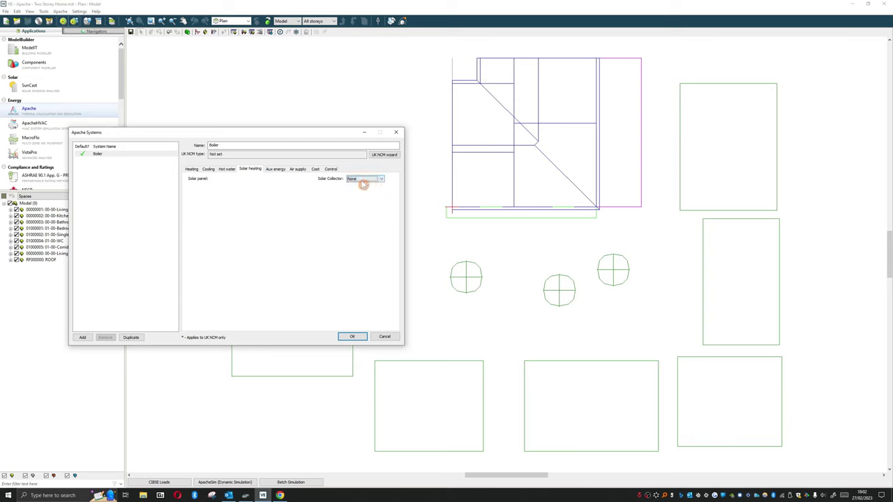
left_click(276, 169)
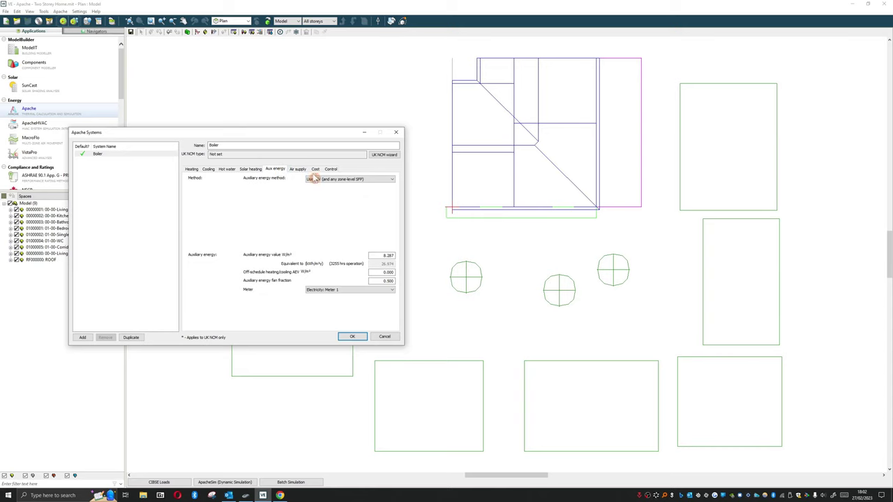
left_click(375, 180)
left_click(377, 183)
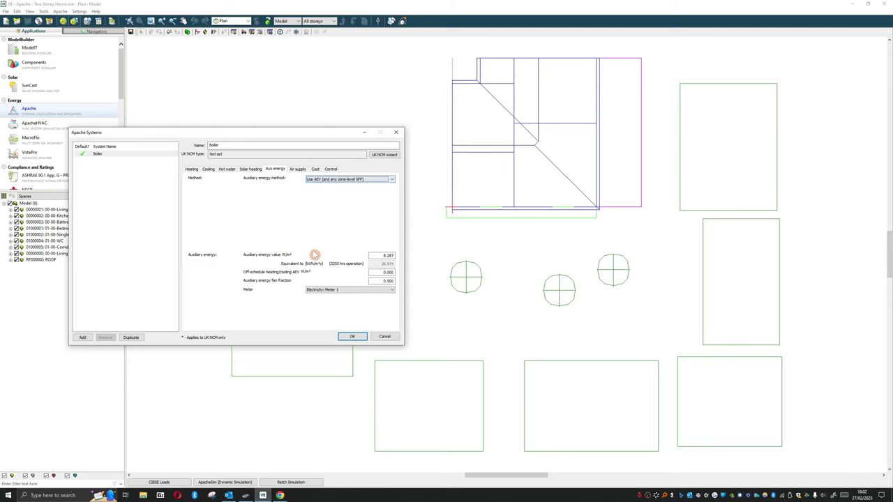
left_click(297, 170)
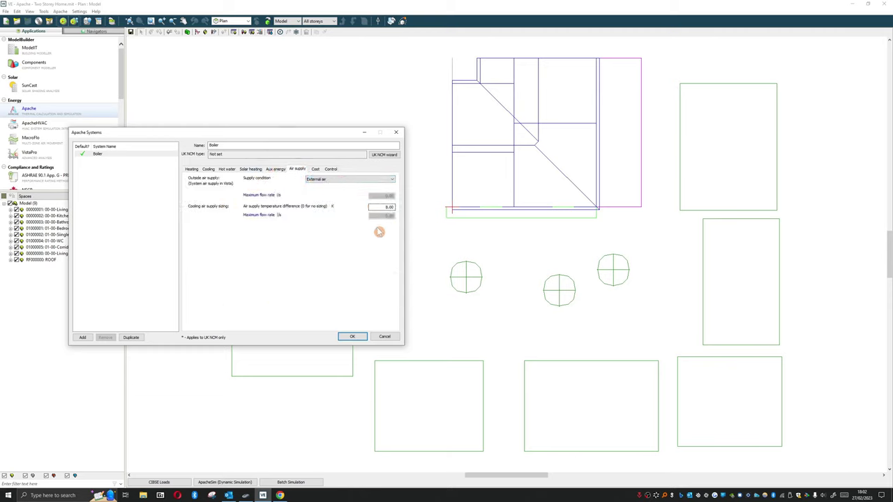
left_click(326, 180)
left_click(371, 181)
left_click(370, 181)
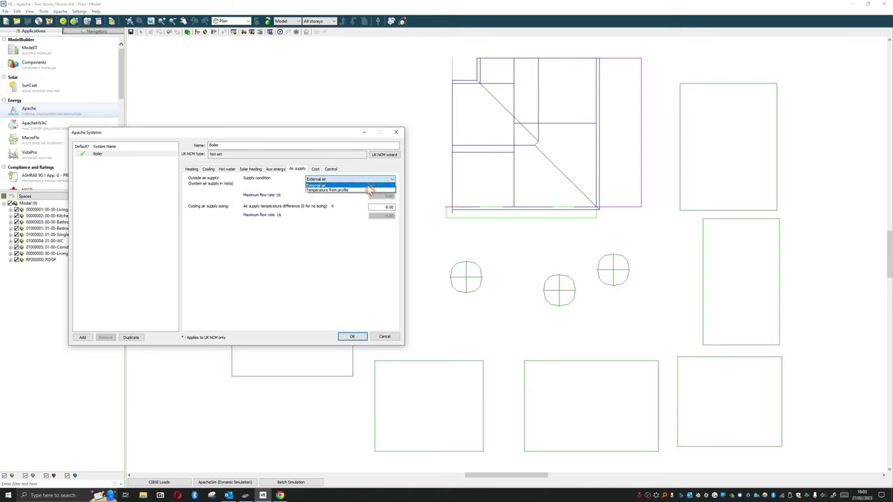
left_click(360, 181)
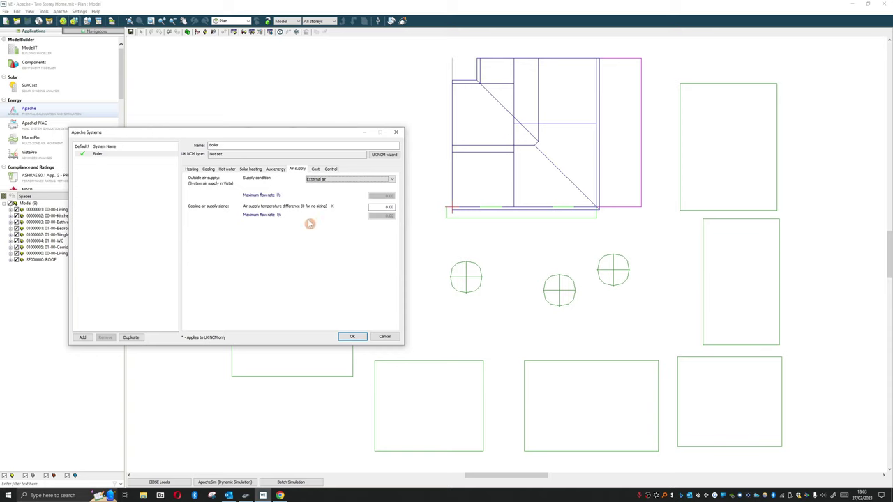
left_click(315, 170)
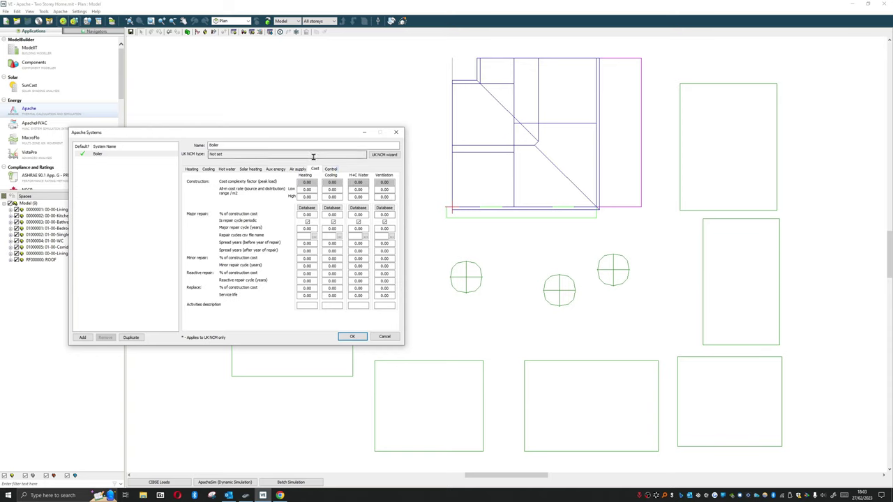
left_click(330, 170)
left_click(316, 177)
left_click(329, 168)
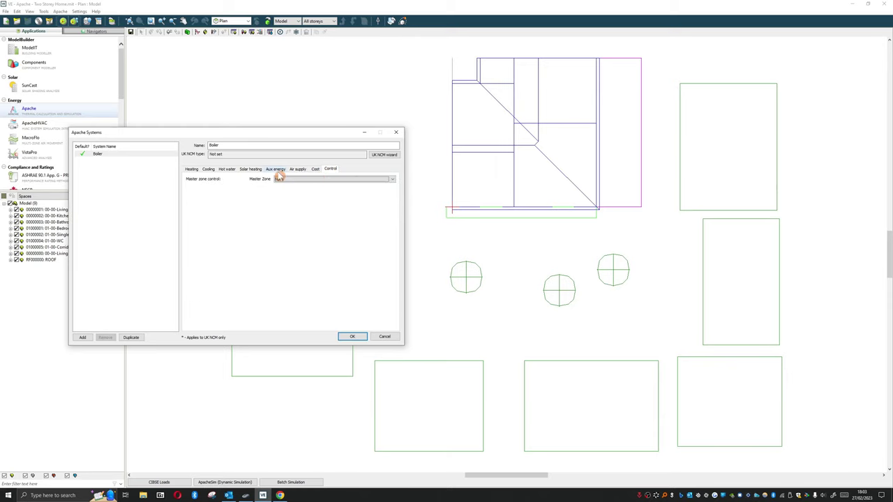
left_click(297, 170)
left_click(316, 169)
left_click(330, 170)
left_click(316, 169)
left_click(298, 170)
left_click(316, 169)
left_click(330, 169)
left_click(276, 170)
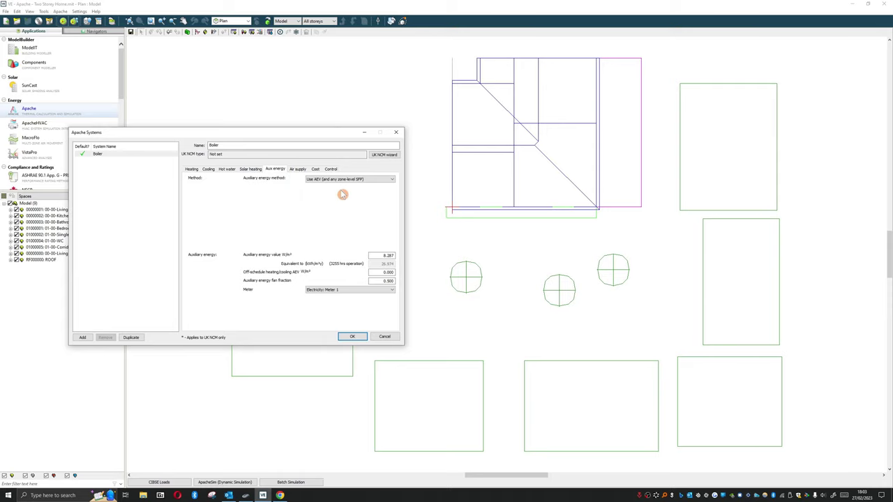
left_click(249, 171)
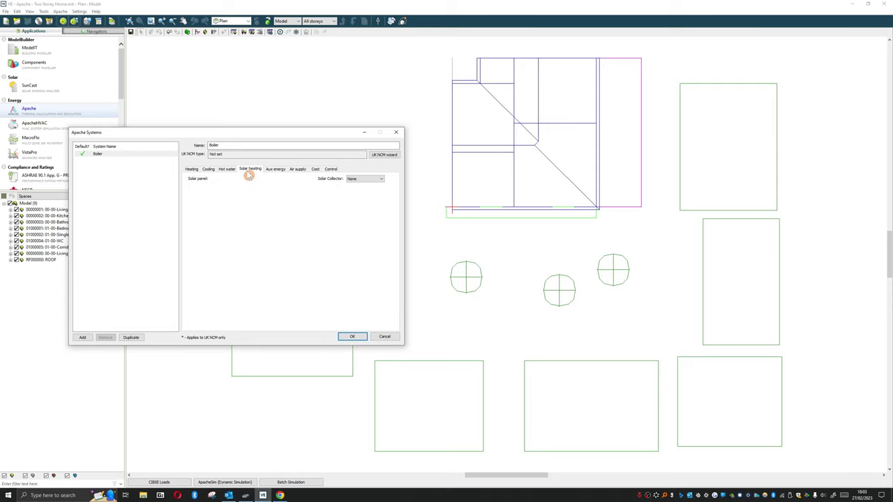
left_click(272, 173)
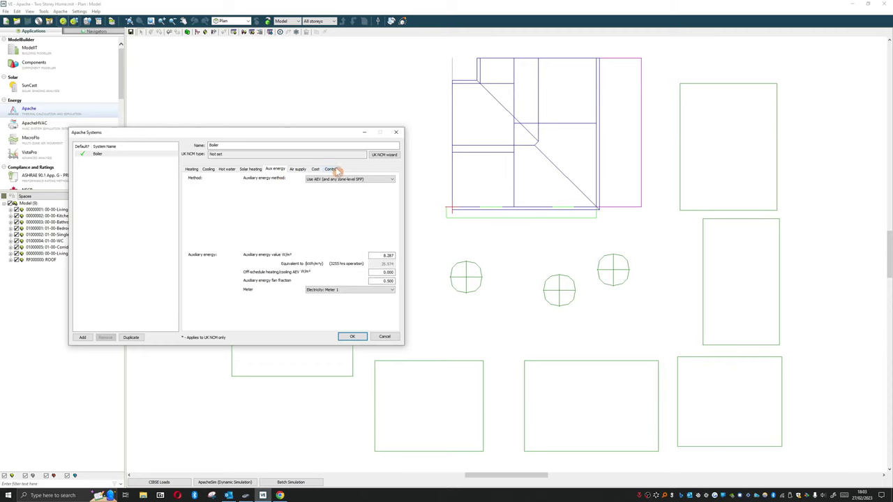
left_click(226, 170)
left_click(208, 170)
left_click(193, 171)
left_click(208, 170)
left_click(226, 171)
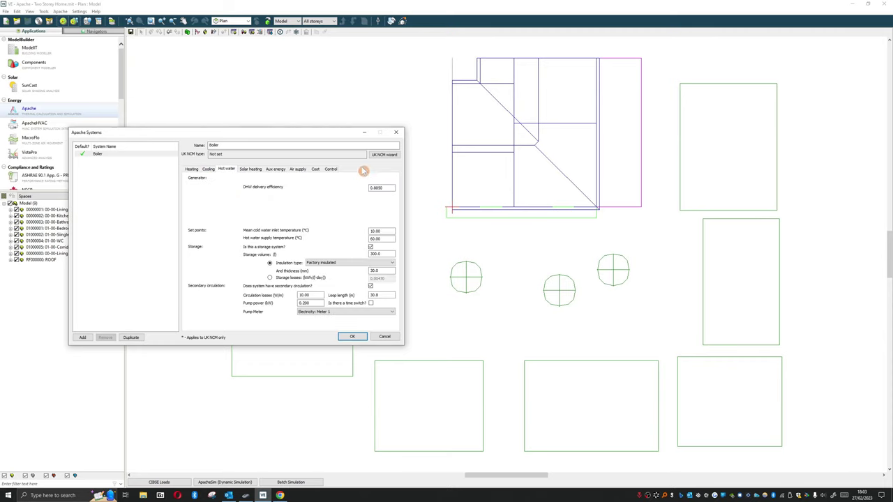
left_click(98, 154)
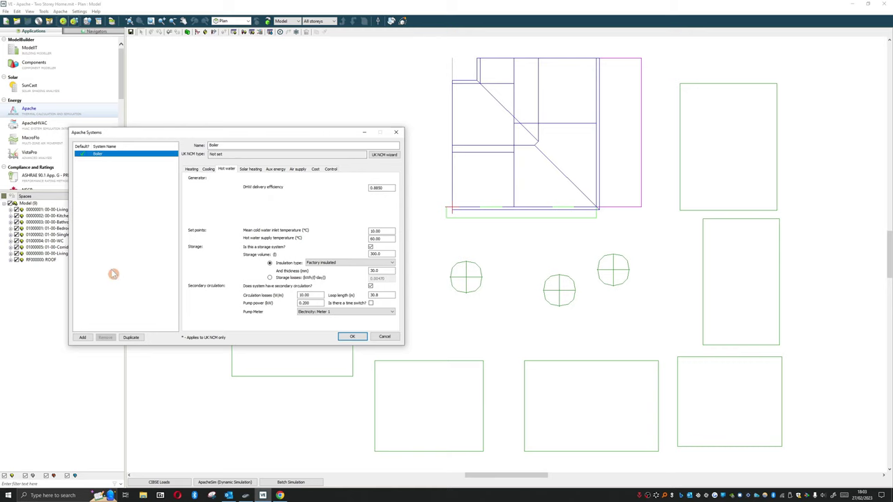
Step: Remove the accidentally added extra systems, leaving Boiler selected
left_click(82, 337)
left_click(82, 336)
left_click(82, 337)
left_click(82, 337)
left_click(82, 337)
left_click(104, 338)
left_click(104, 338)
left_click(105, 338)
left_click(105, 337)
left_click(104, 337)
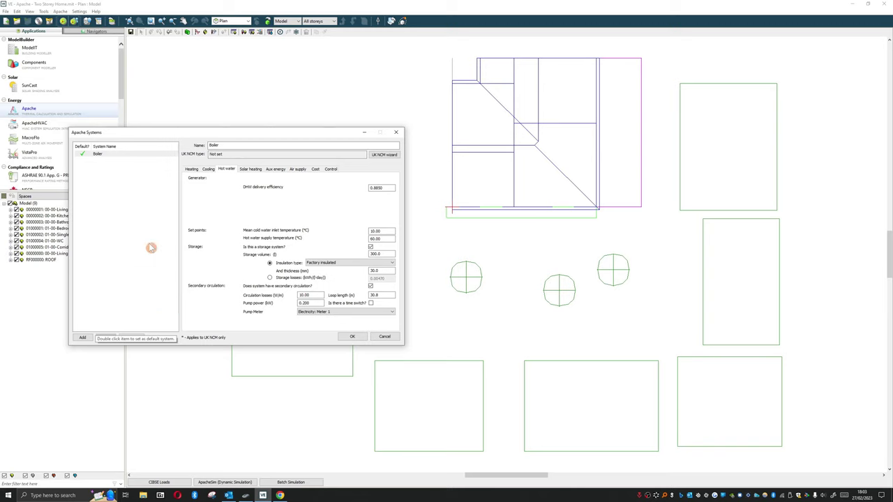
left_click(110, 153)
Step: Add a new system named 'Air Source heat pump DHW' and save the Systems dialog
left_click(82, 337)
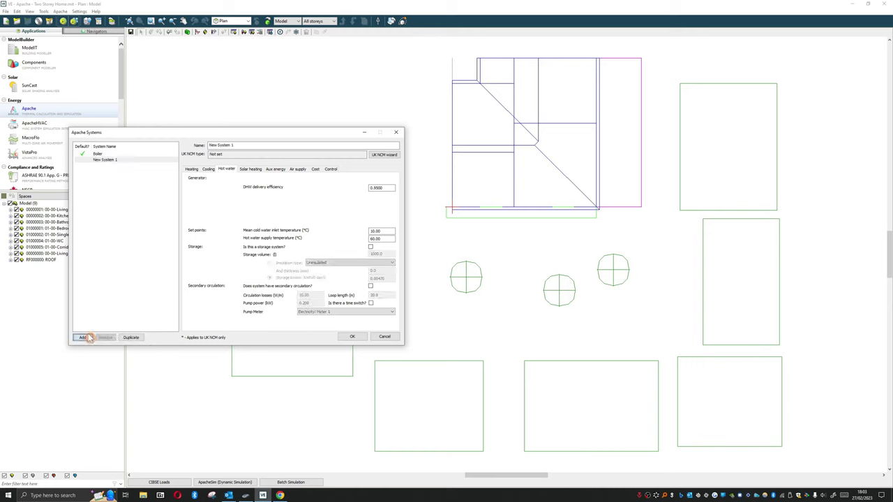
double_click(111, 160)
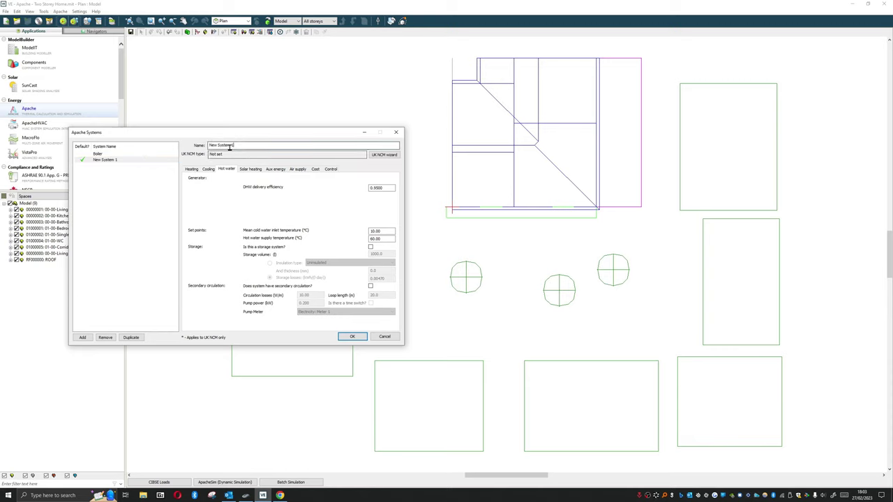
type("Al")
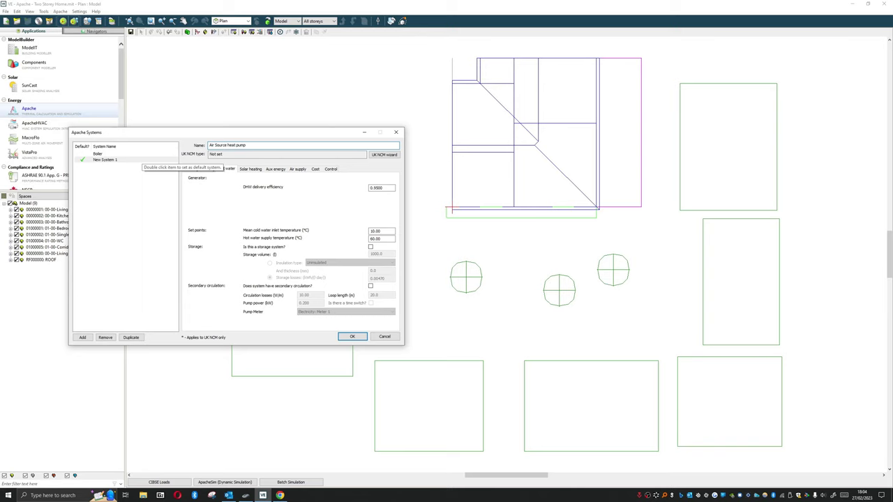
left_click(102, 177)
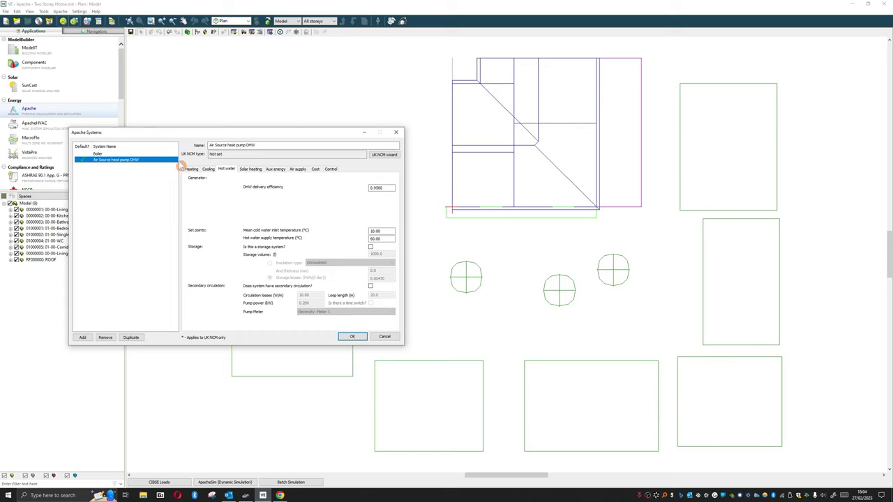
left_click(352, 338)
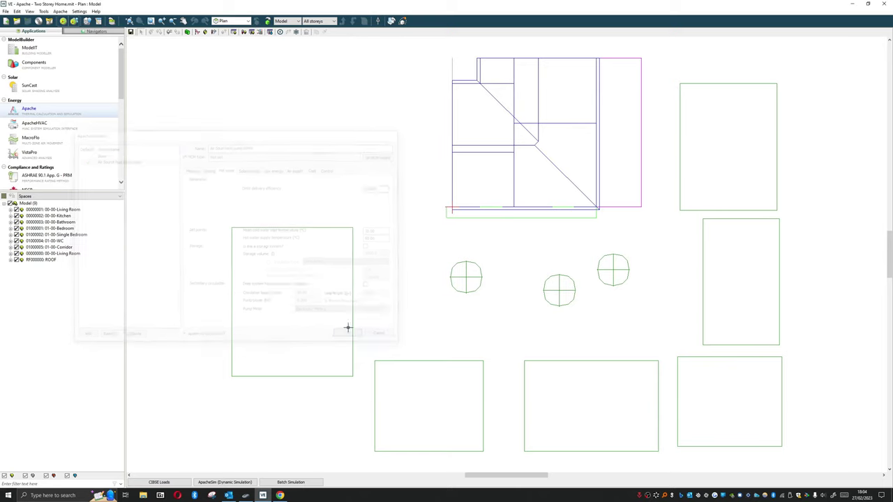
Step: In the Building Template Manager, set the Kitchen template's DHW system to Air Source heat pump DHW
left_click(88, 22)
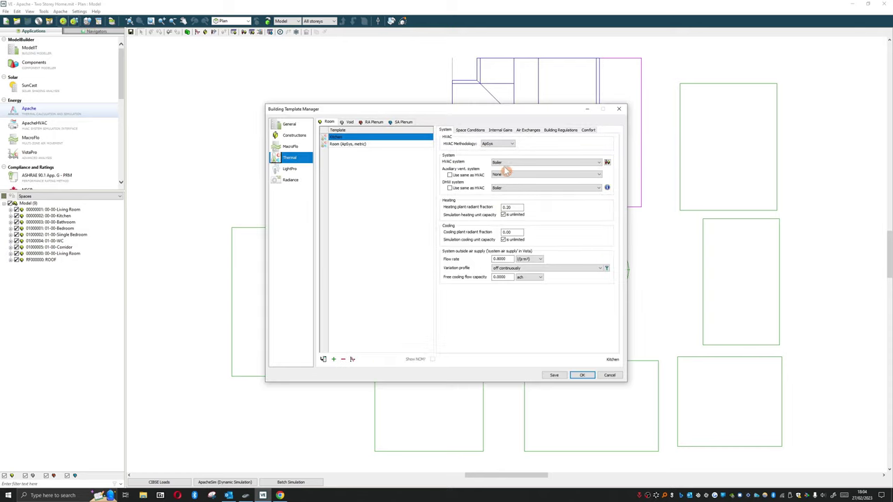
left_click(519, 188)
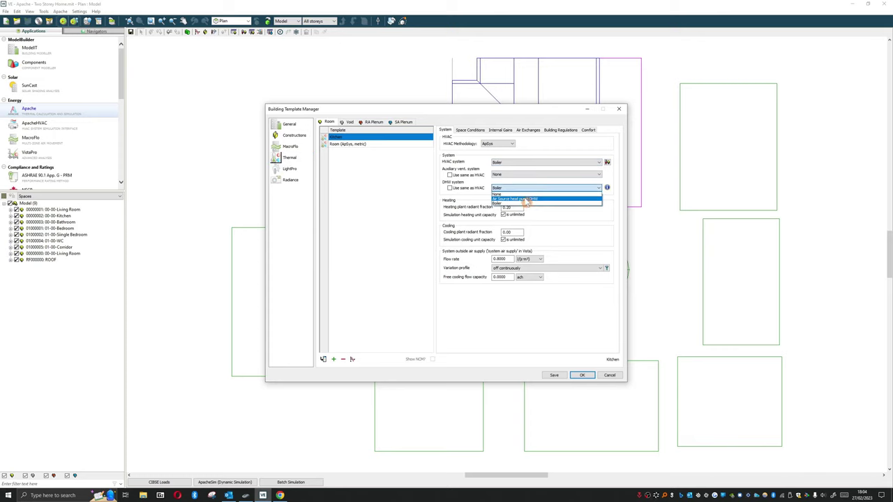
left_click(524, 200)
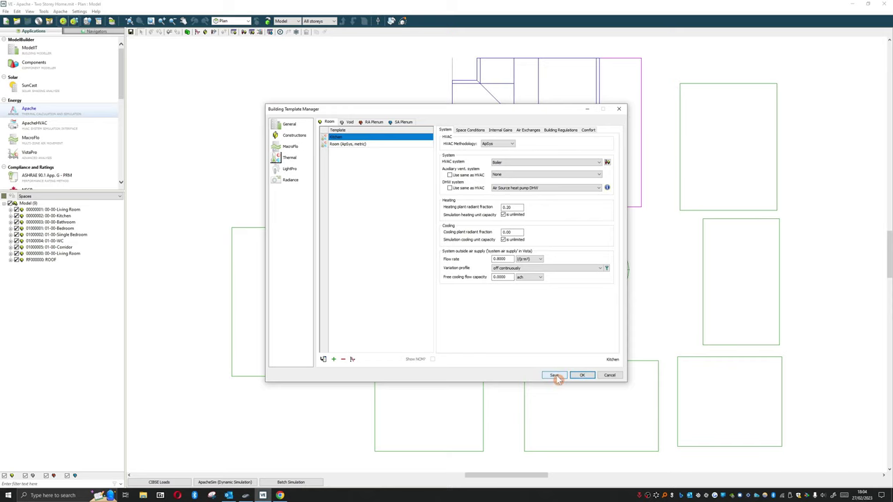
left_click(583, 375)
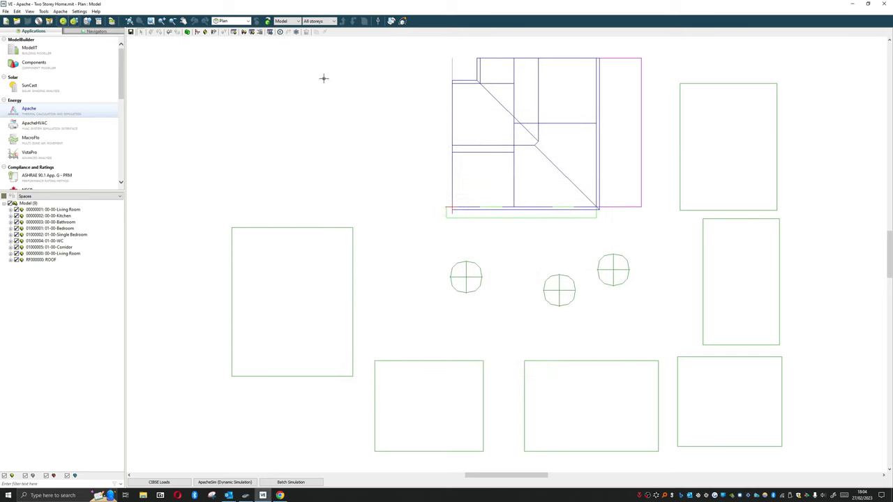
Step: Select the Boiler in Apache Systems and launch its UK NCM system data wizard
left_click(244, 34)
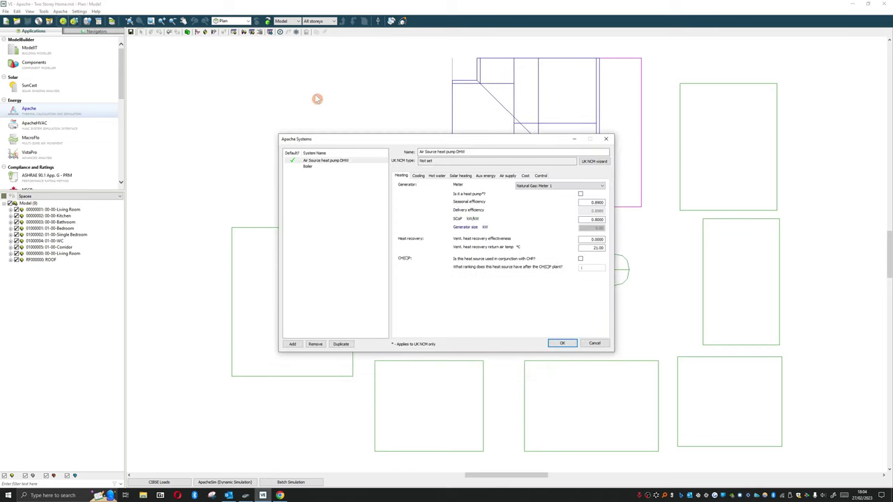
left_click(335, 167)
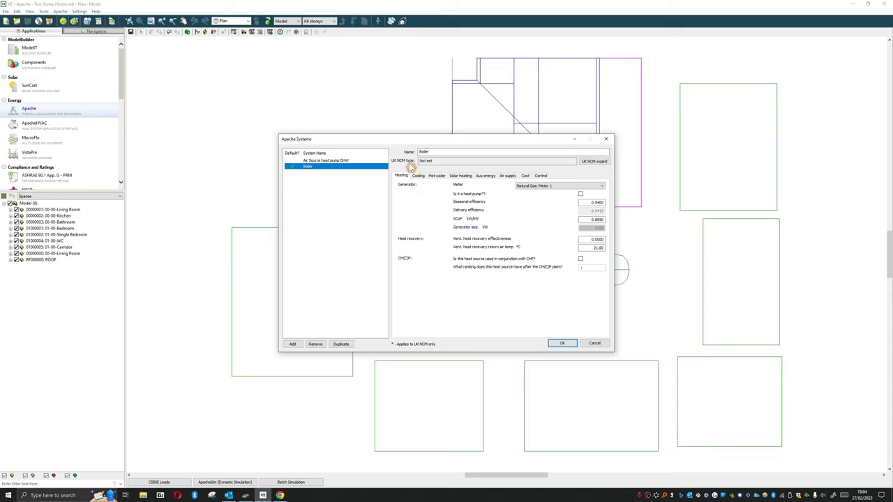
left_click(595, 161)
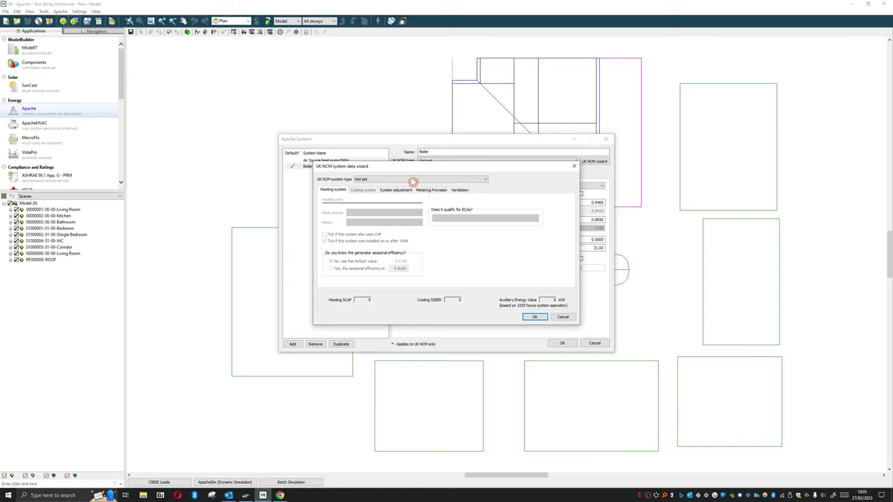
Step: Choose Central heating using water: radiators with an LTHW boiler and user-specified seasonal efficiency
left_click(414, 180)
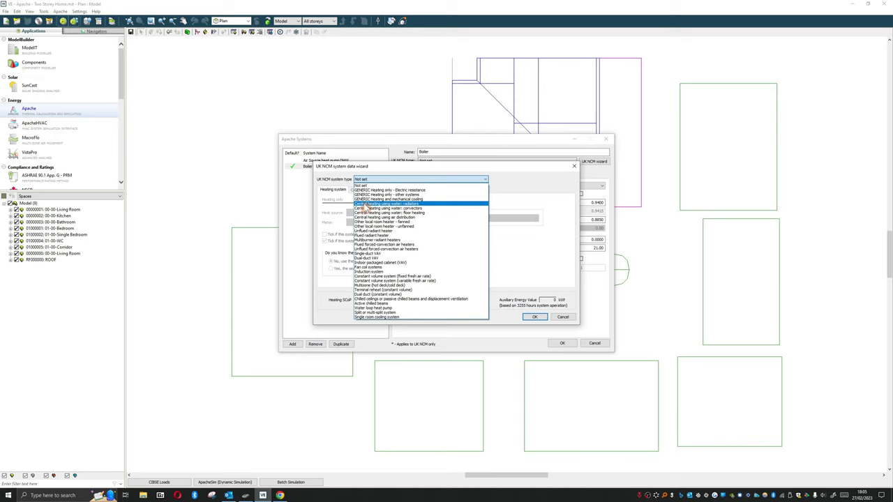
left_click(424, 207)
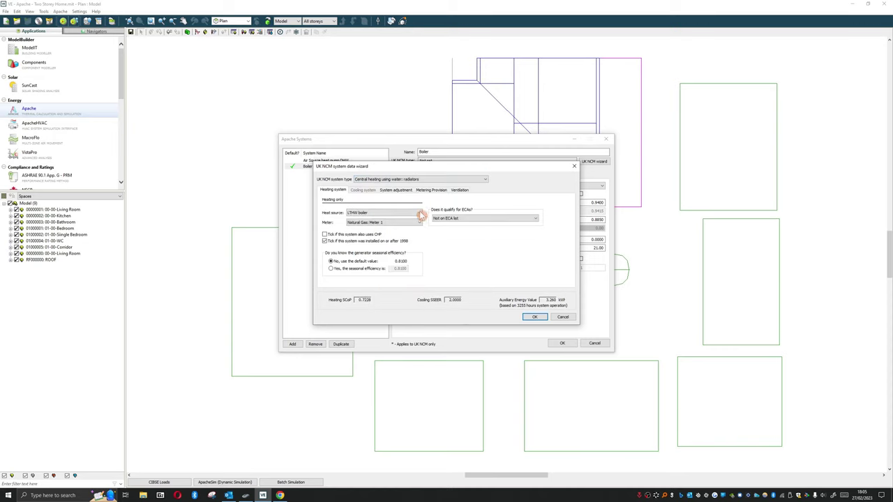
left_click(385, 212)
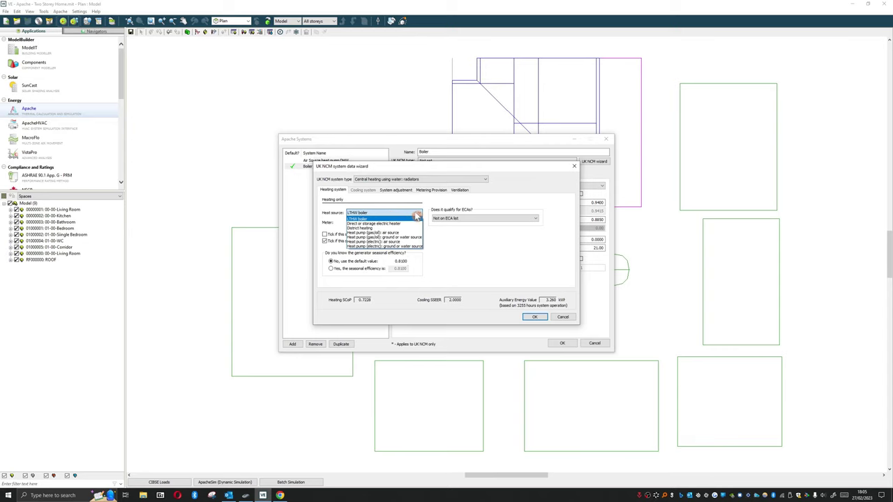
left_click(389, 220)
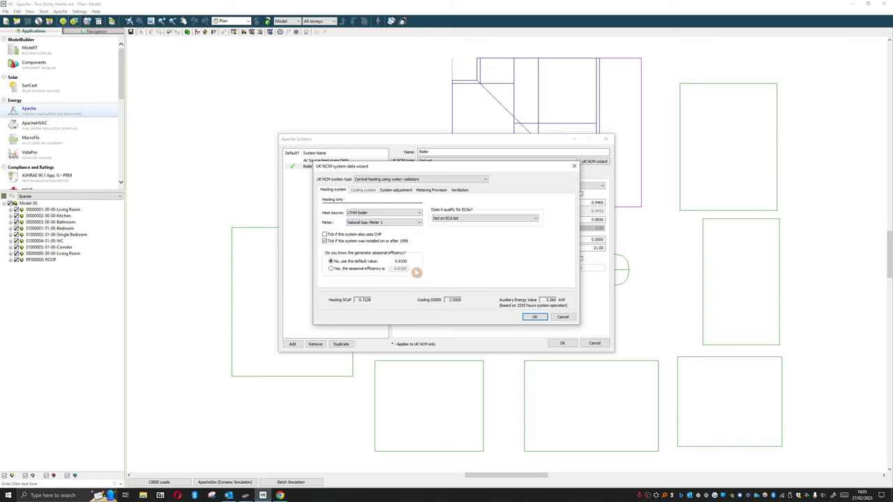
left_click(333, 269)
Step: Check the Greenstar boiler datasheet in the browser, then return to the NCM wizard
left_click(279, 495)
left_click(462, 55)
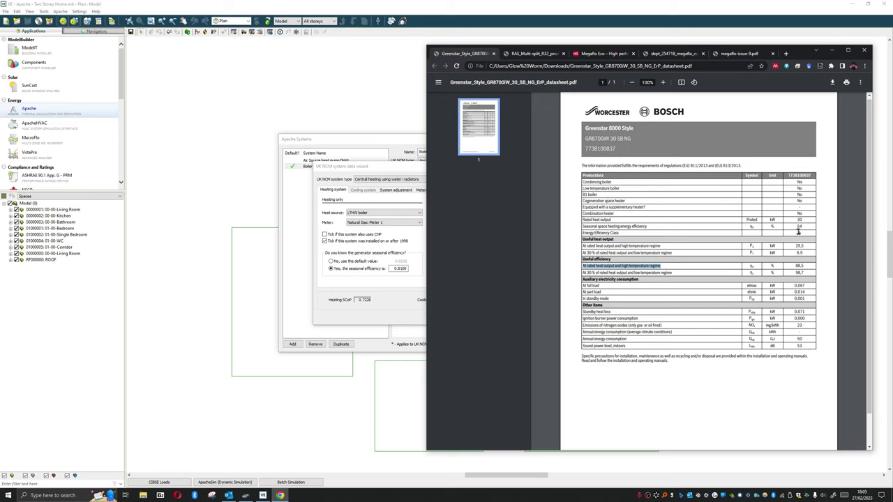
left_click(381, 283)
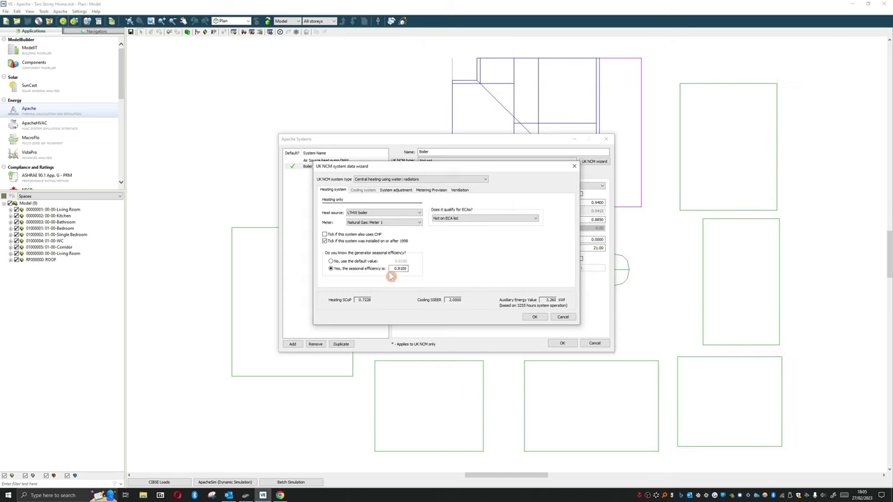
Step: Change the boiler's seasonal efficiency to 0.94, then review the System adjustment and Metering Provision options
double_click(399, 268)
type("0.94")
left_click(394, 191)
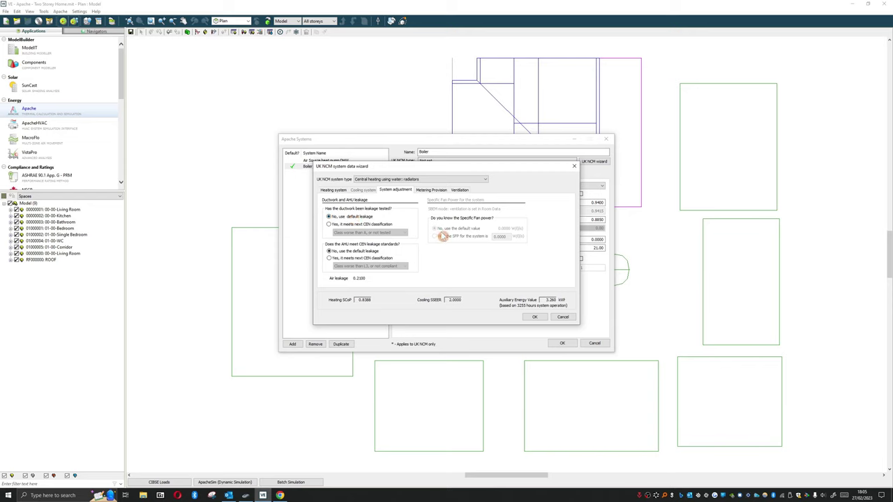
left_click(431, 190)
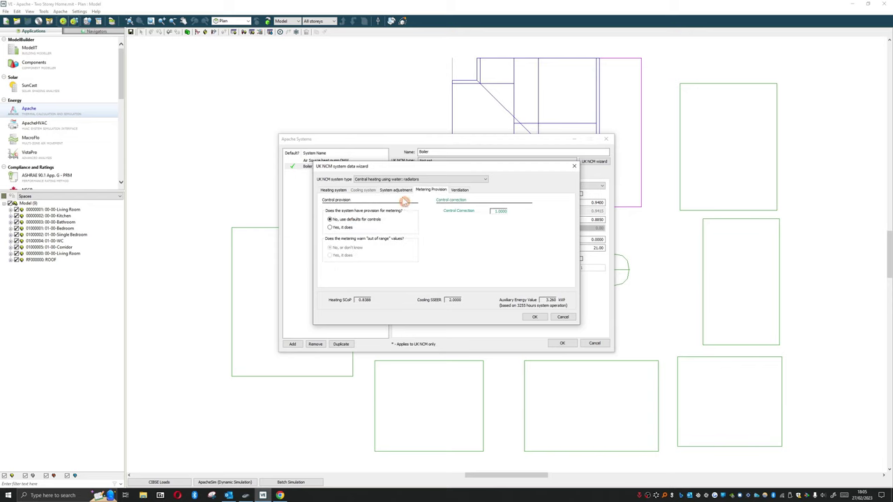
Step: Set the ventilation mechanism to Natural ventilation and confirm the NCM wizard settings
left_click(464, 191)
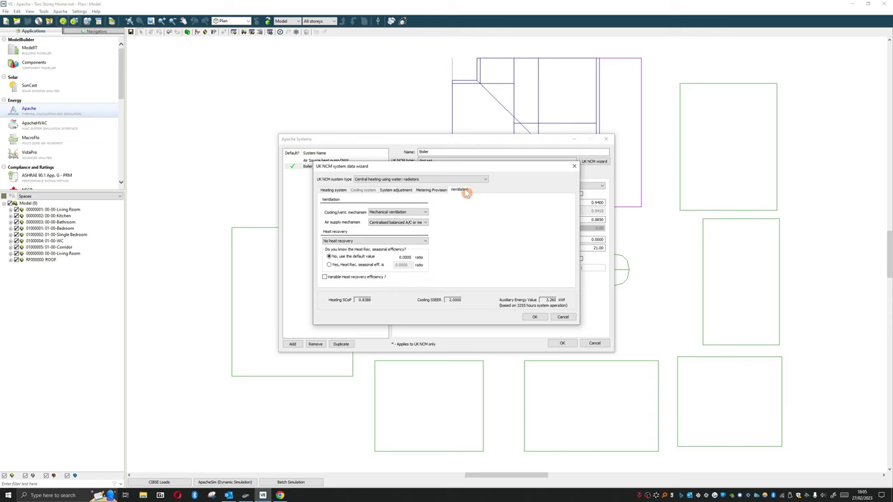
left_click(422, 212)
left_click(406, 223)
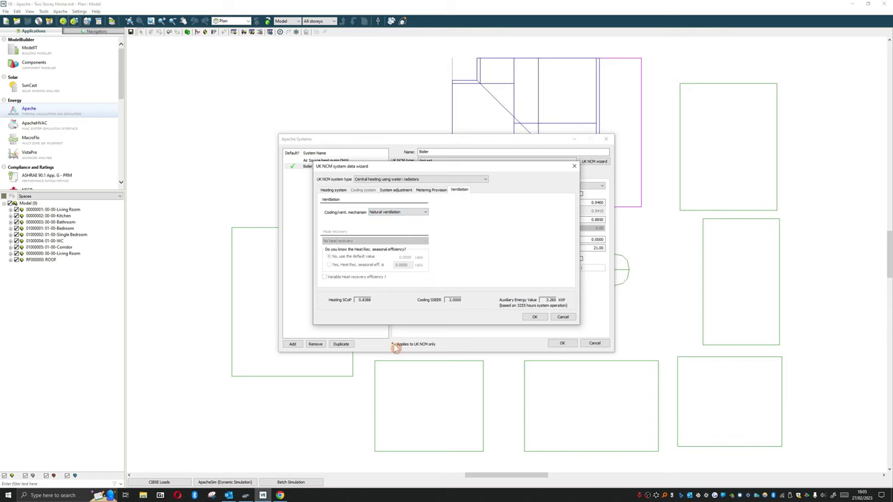
left_click(535, 317)
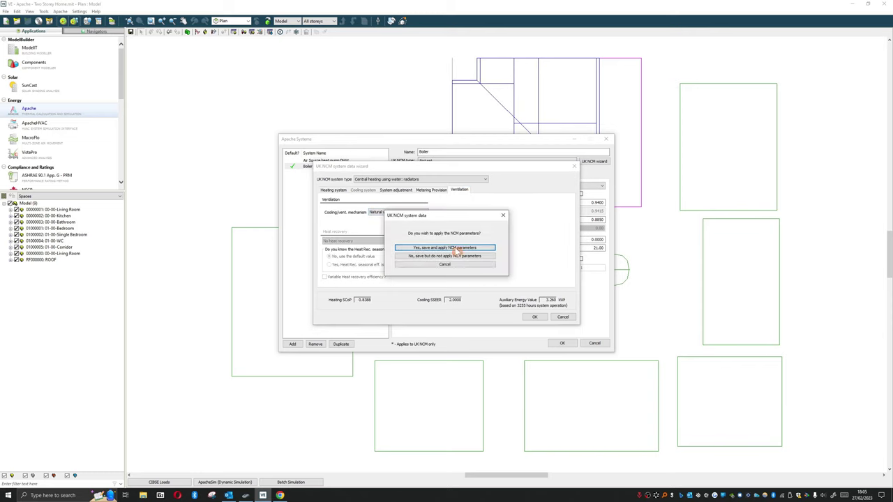
Step: Apply the NCM parameters to the Boiler, check its hot water and heating settings, and accept the Apache Systems list
left_click(457, 249)
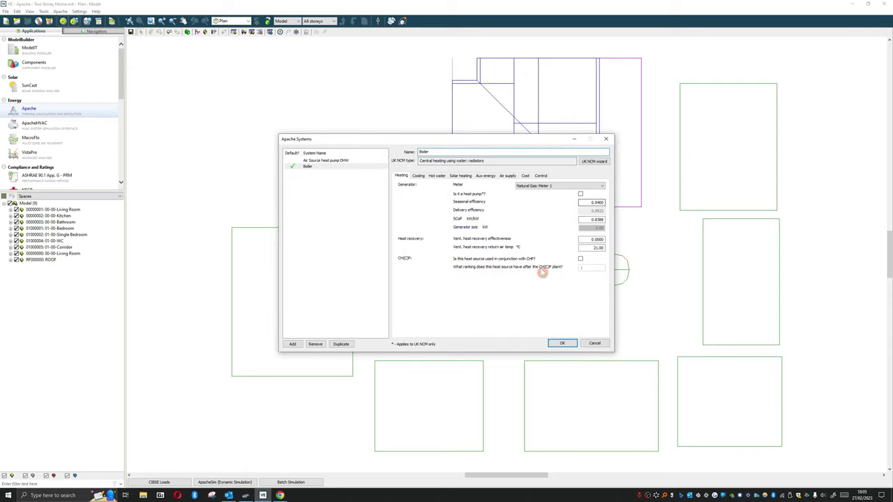
left_click(436, 175)
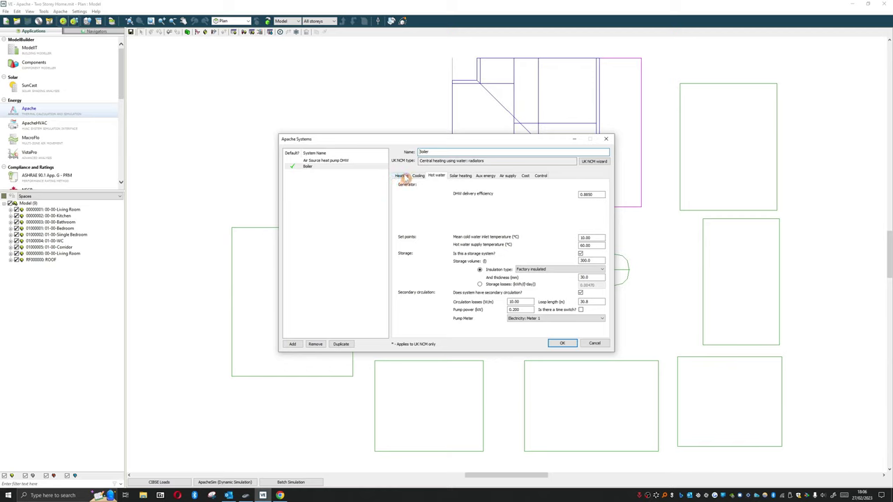
left_click(402, 176)
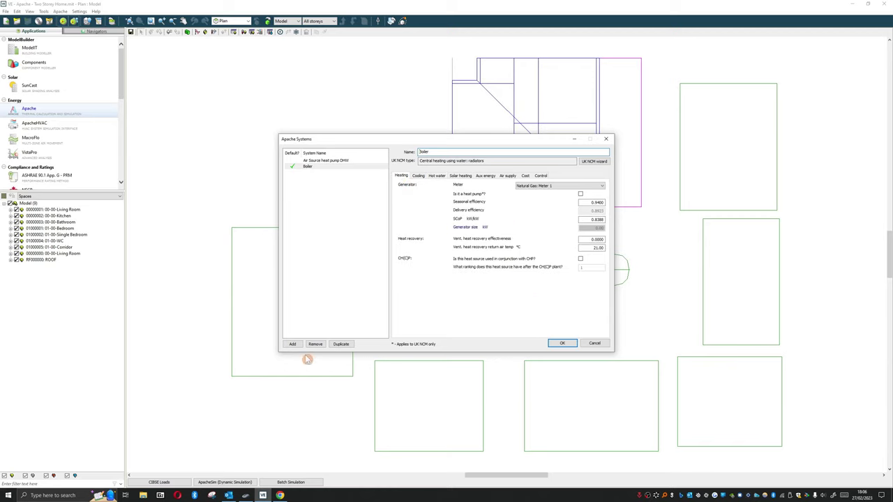
left_click(562, 344)
left_click(562, 344)
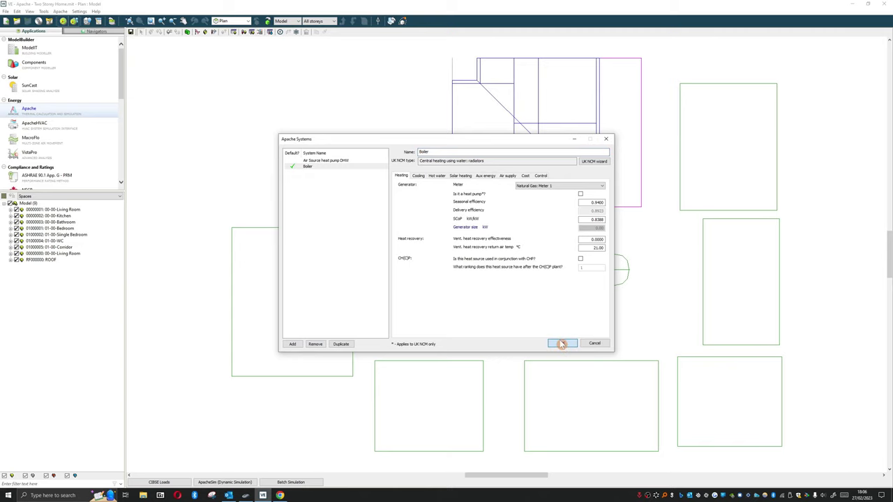